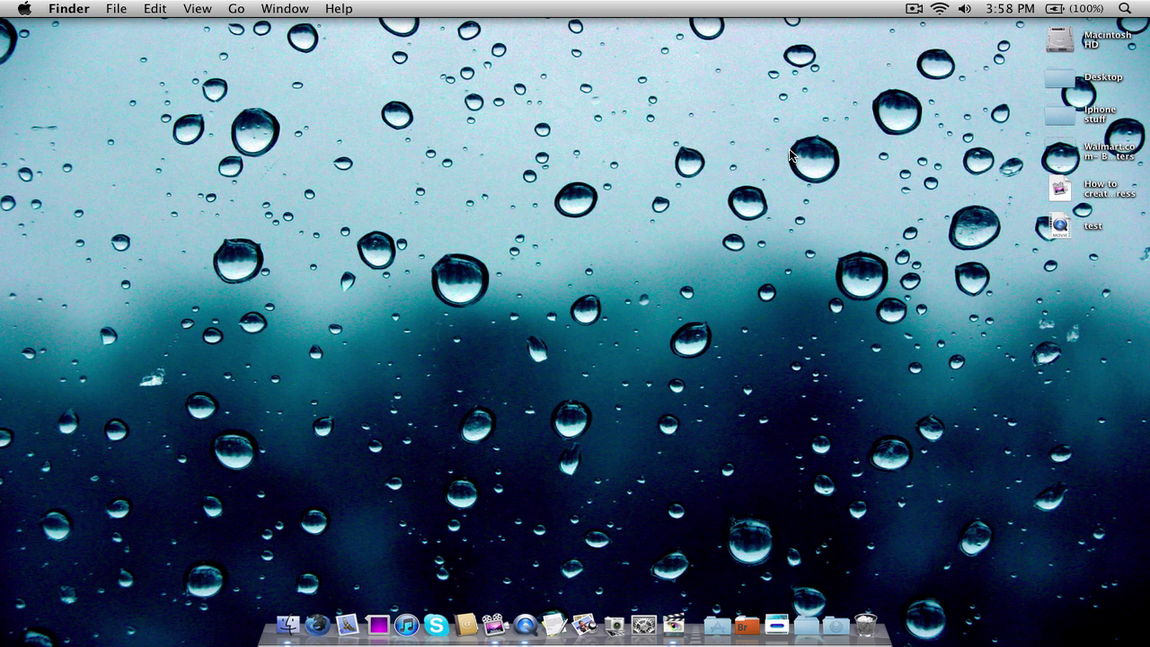
Preview the test movie by playing it, then close the preview.
double_click(1060, 228)
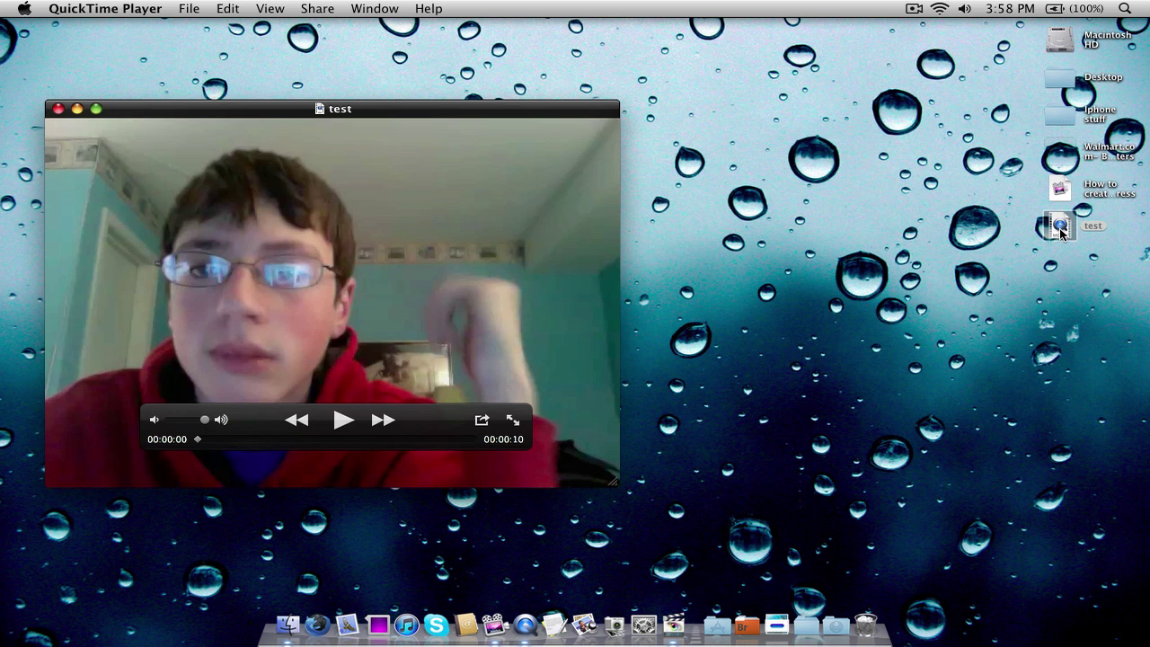
key("space")
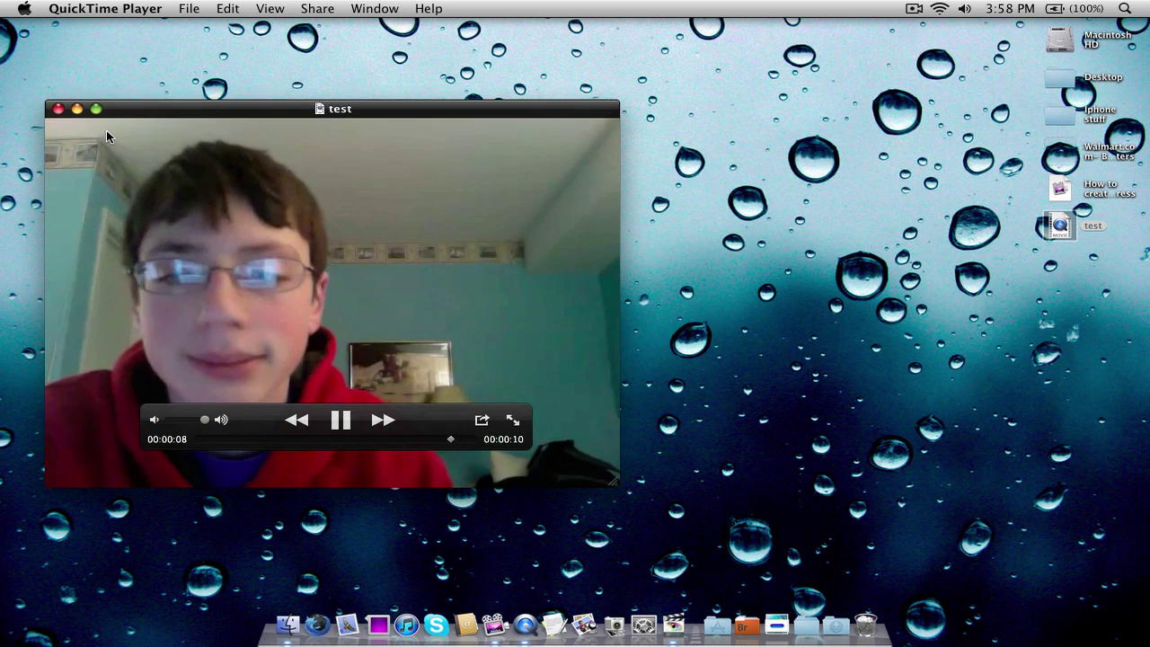
left_click(58, 109)
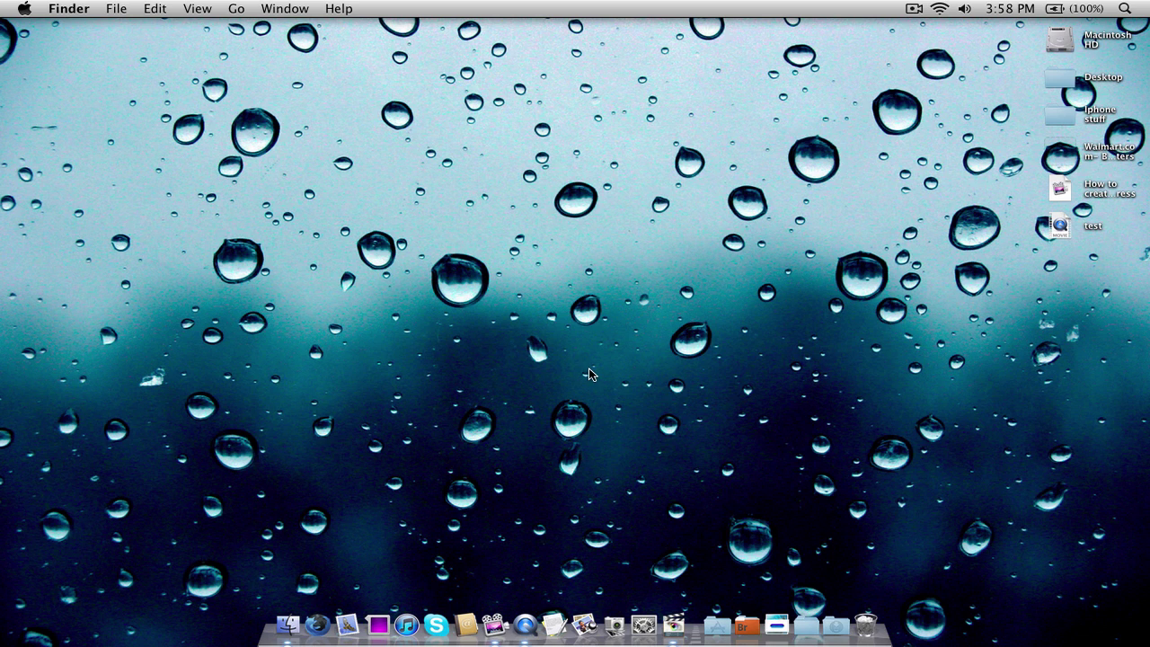
Drag the test clip from the Browser into the Sequence 5 timeline.
left_click(683, 629)
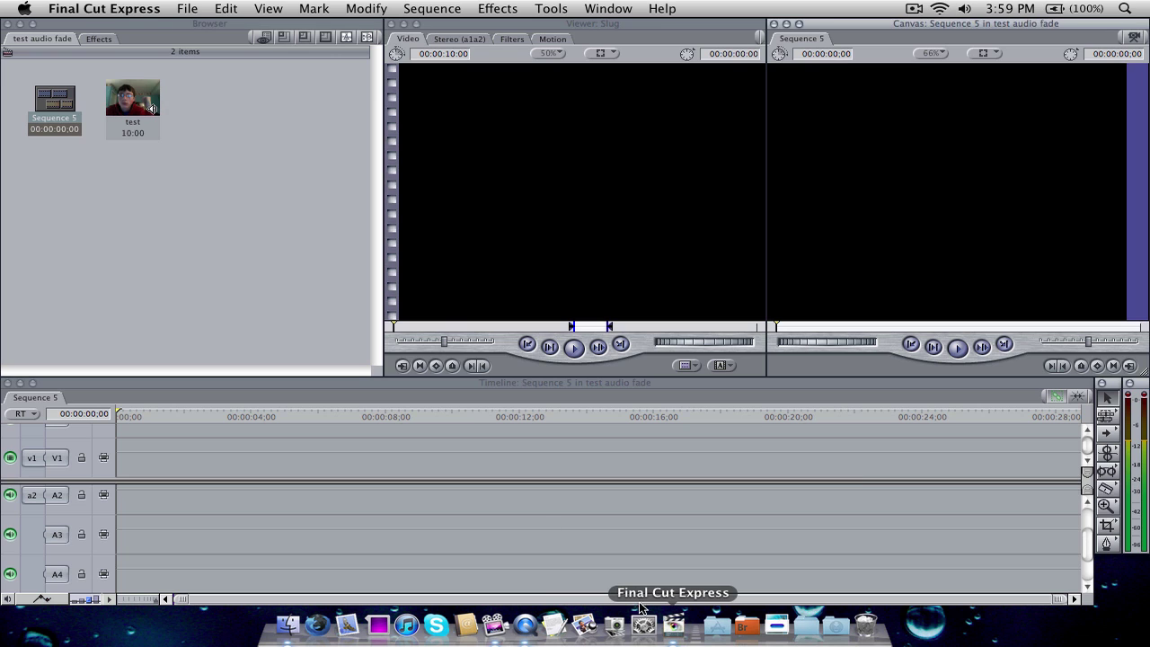
left_click_drag(131, 110, 127, 458)
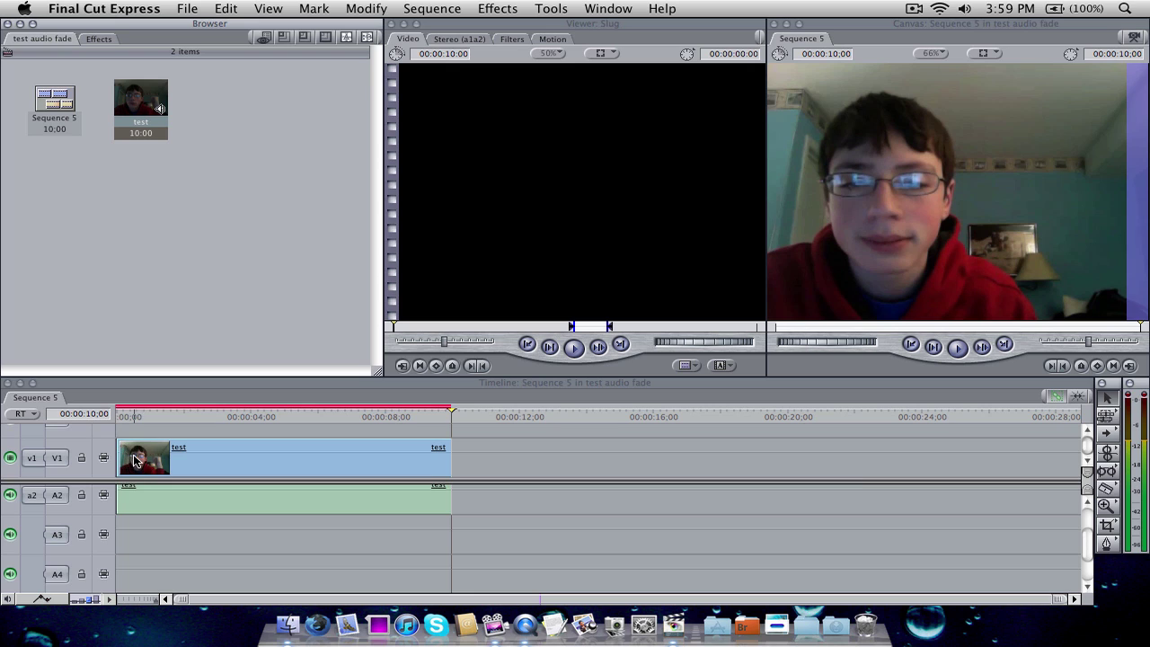
scroll(149, 510, "up", 2)
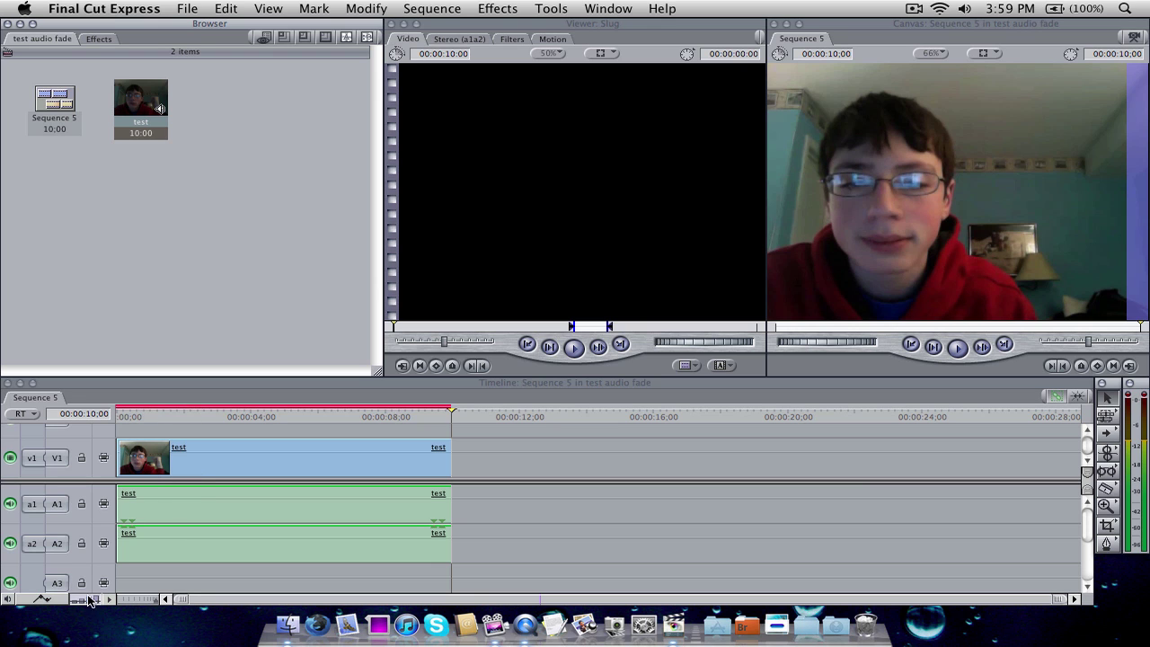
Turn on audio waveforms and clip overlays, then drag the clip's audio level down to -2 dB.
left_click(177, 551)
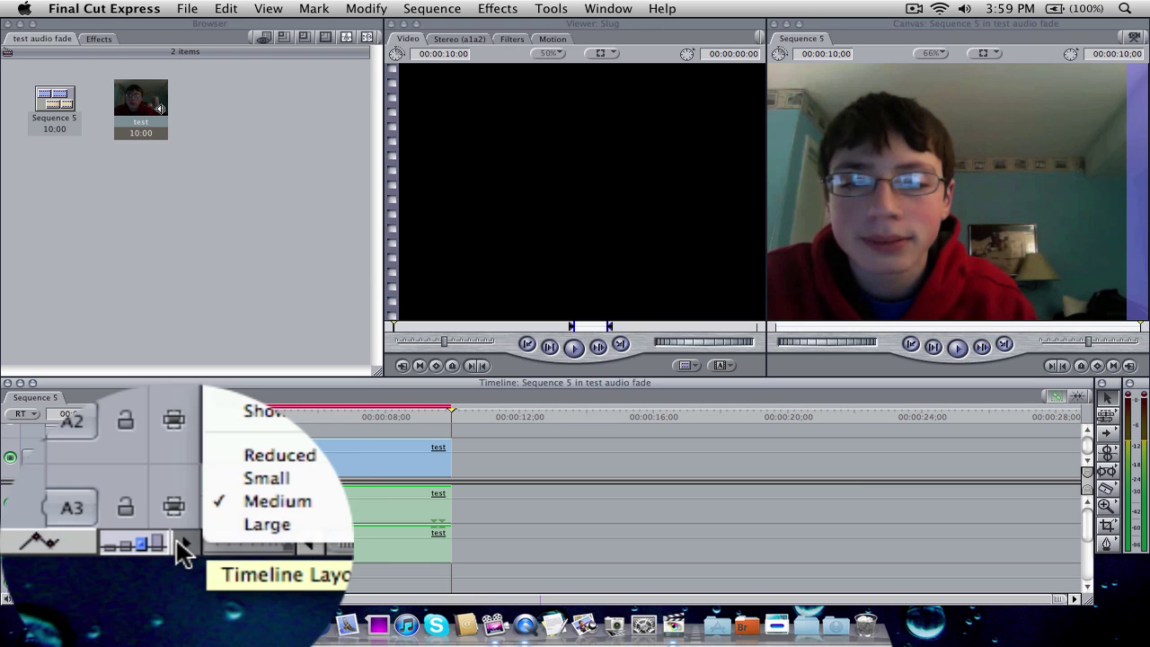
left_click(177, 483)
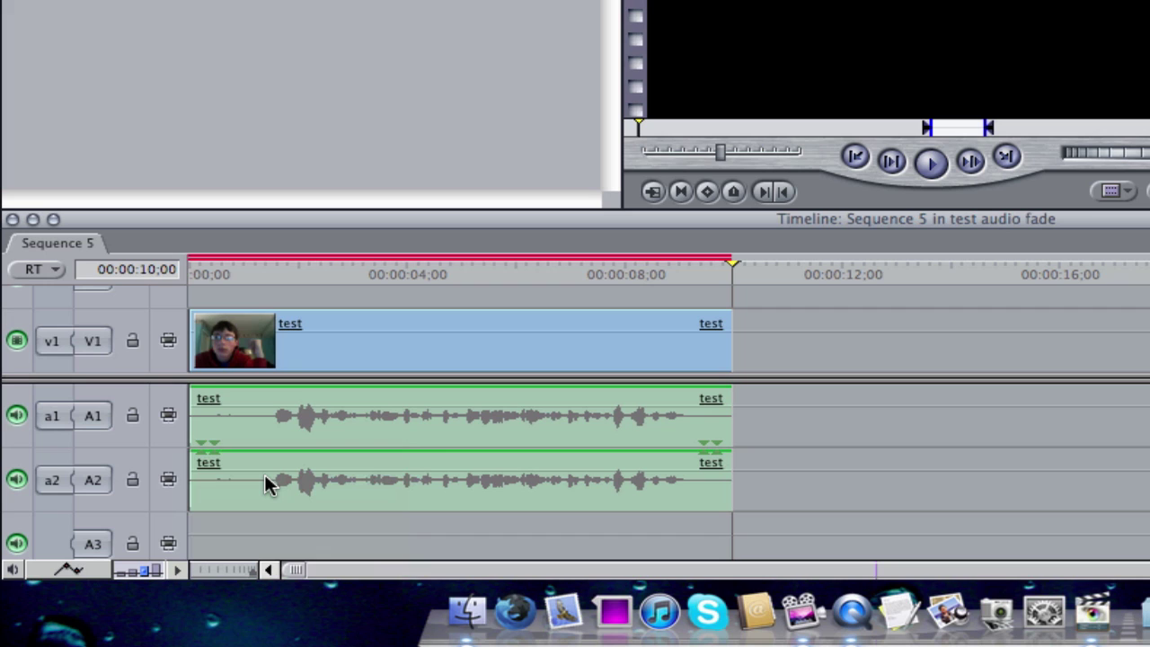
left_click(70, 572)
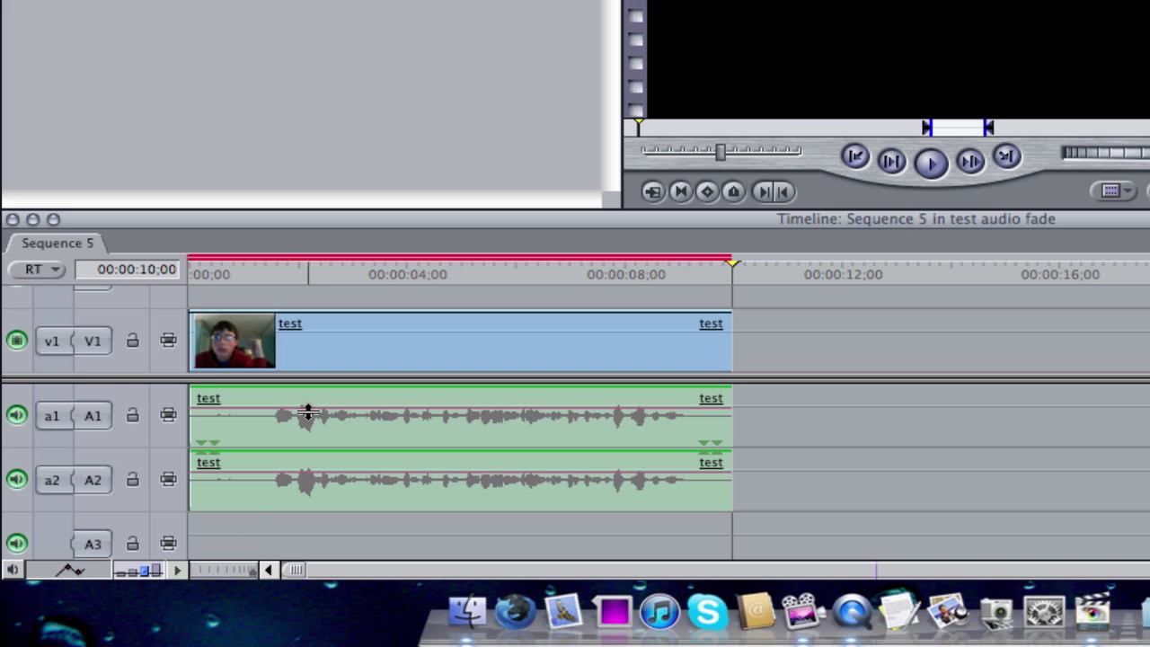
left_click_drag(305, 409, 302, 415)
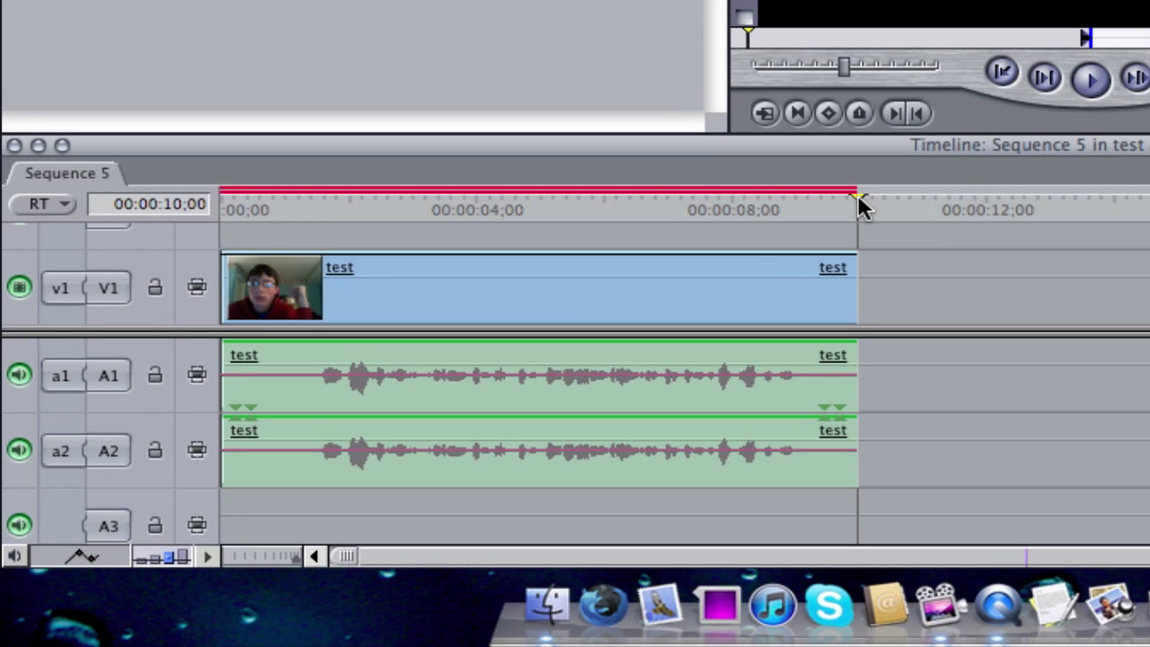
Add an audio level keyframe about two seconds in and pull the starting level down to fade in.
left_click_drag(456, 409, 265, 421)
left_click_drag(500, 219, 323, 226)
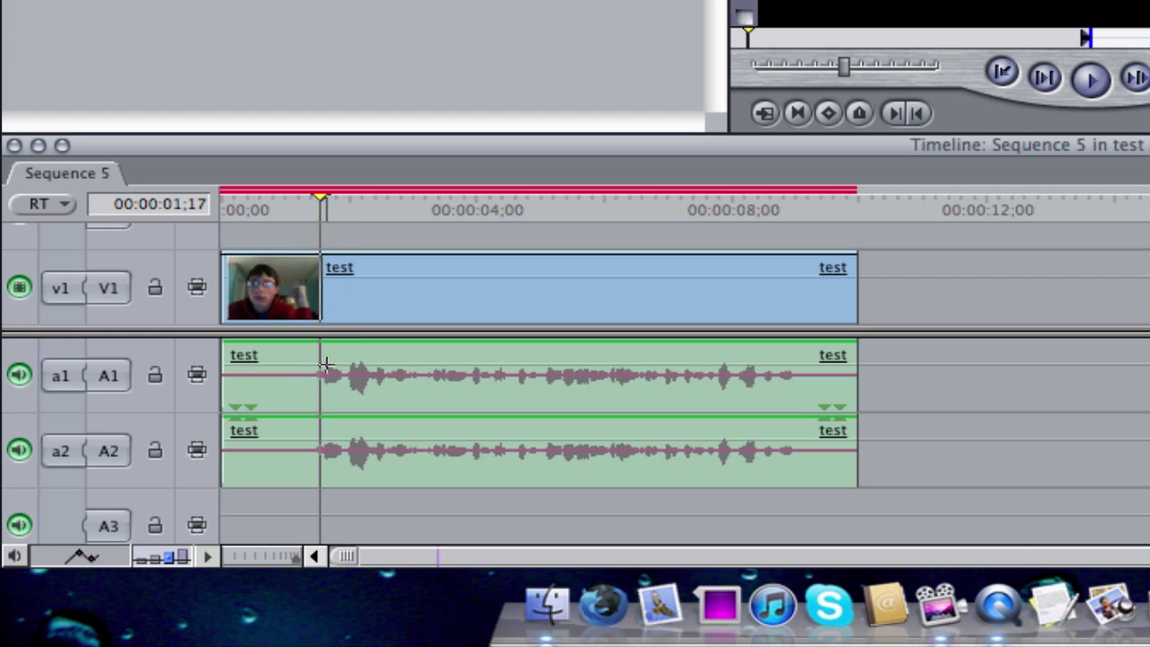
left_click_drag(323, 198, 371, 200)
left_click(365, 376)
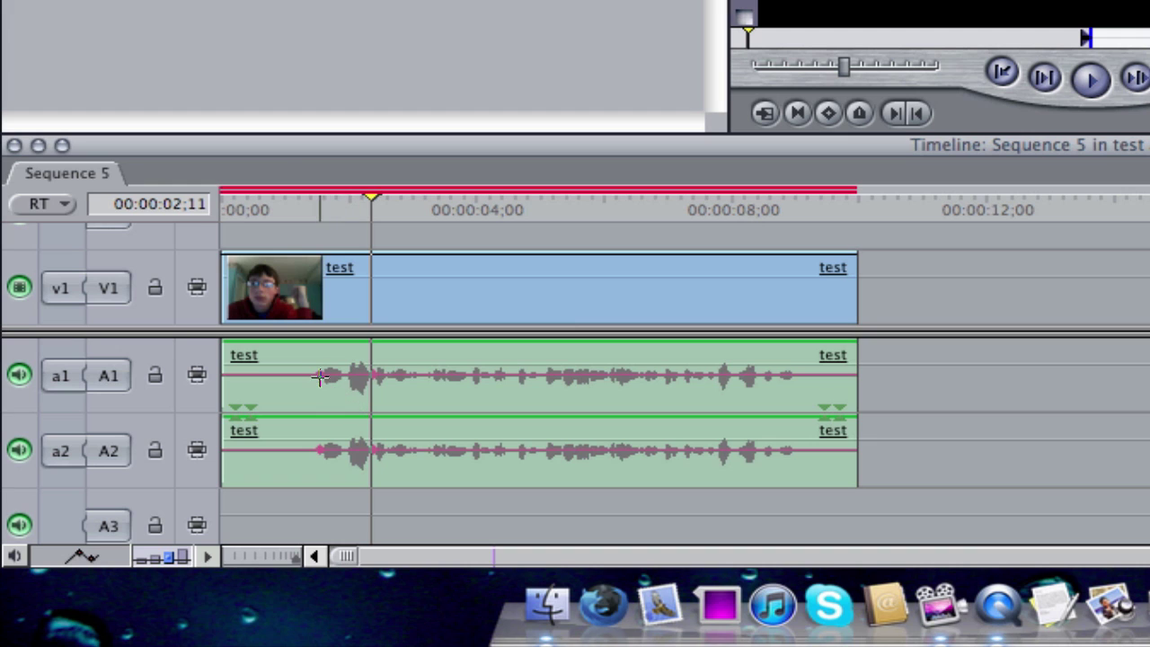
left_click_drag(322, 376, 303, 422)
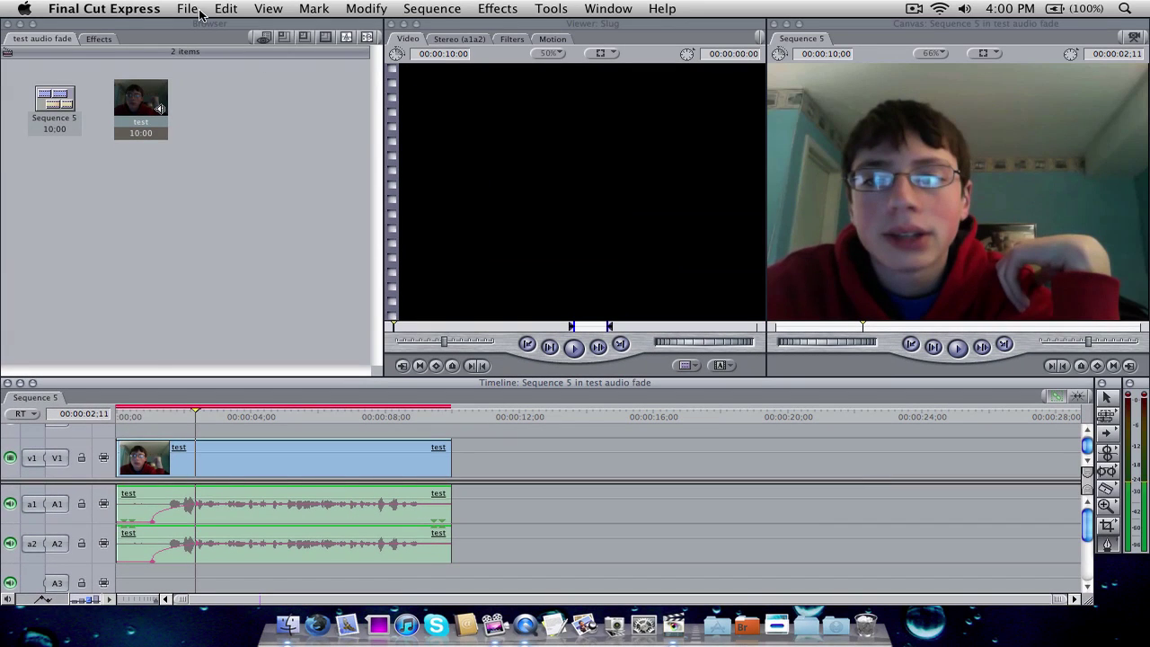
Save the project as 'test audio fade' on the Desktop.
left_click(189, 8)
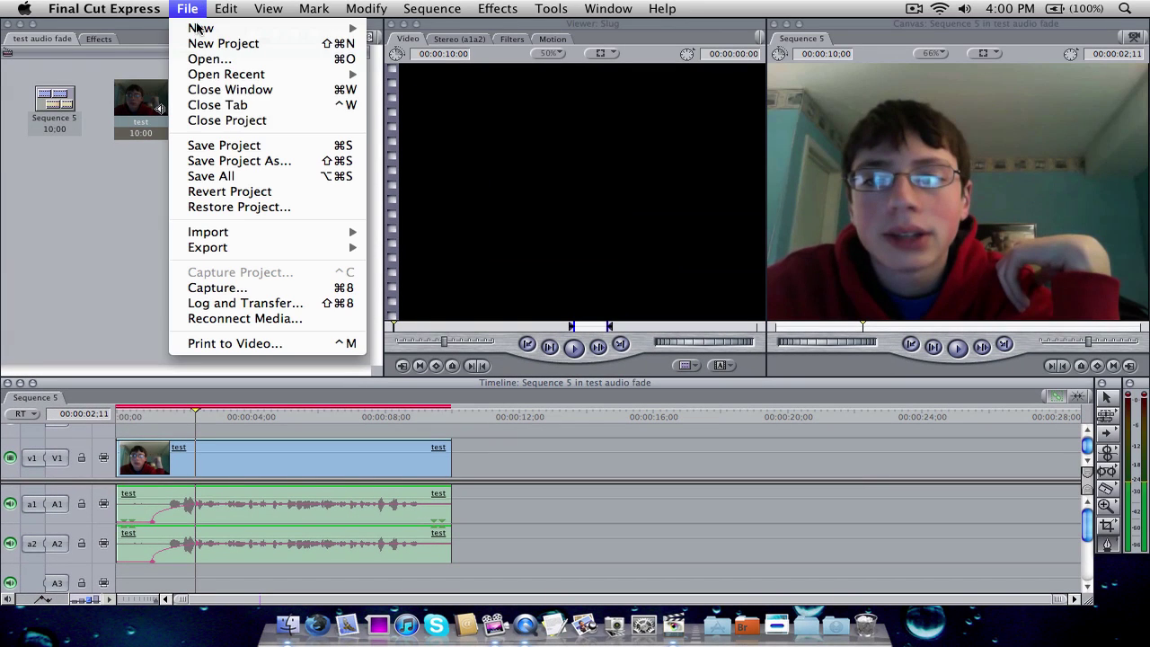
left_click(214, 146)
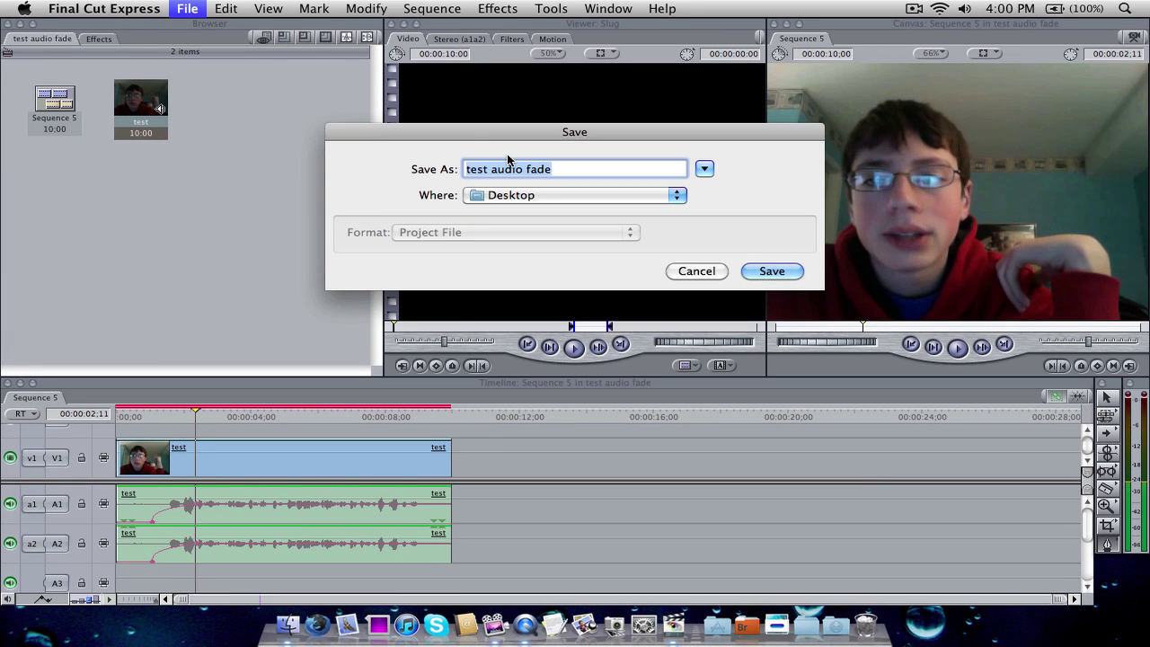
left_click(785, 273)
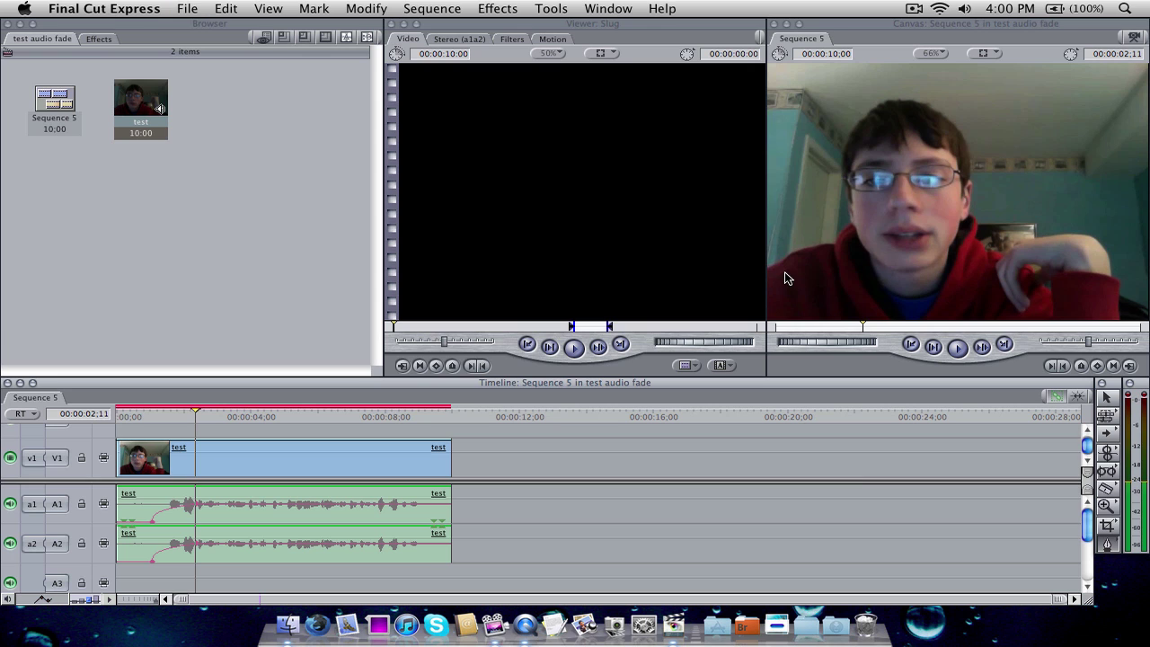
Render both video and audio of Sequence 5.
left_click(432, 8)
mouse_move(477, 33)
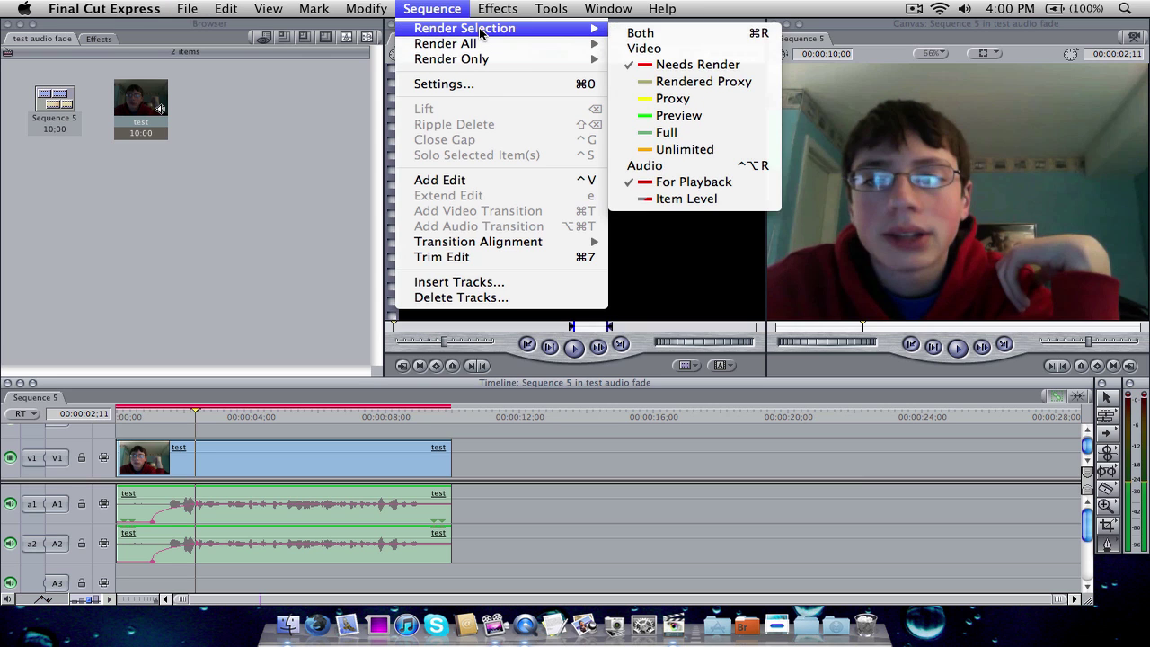
left_click(652, 36)
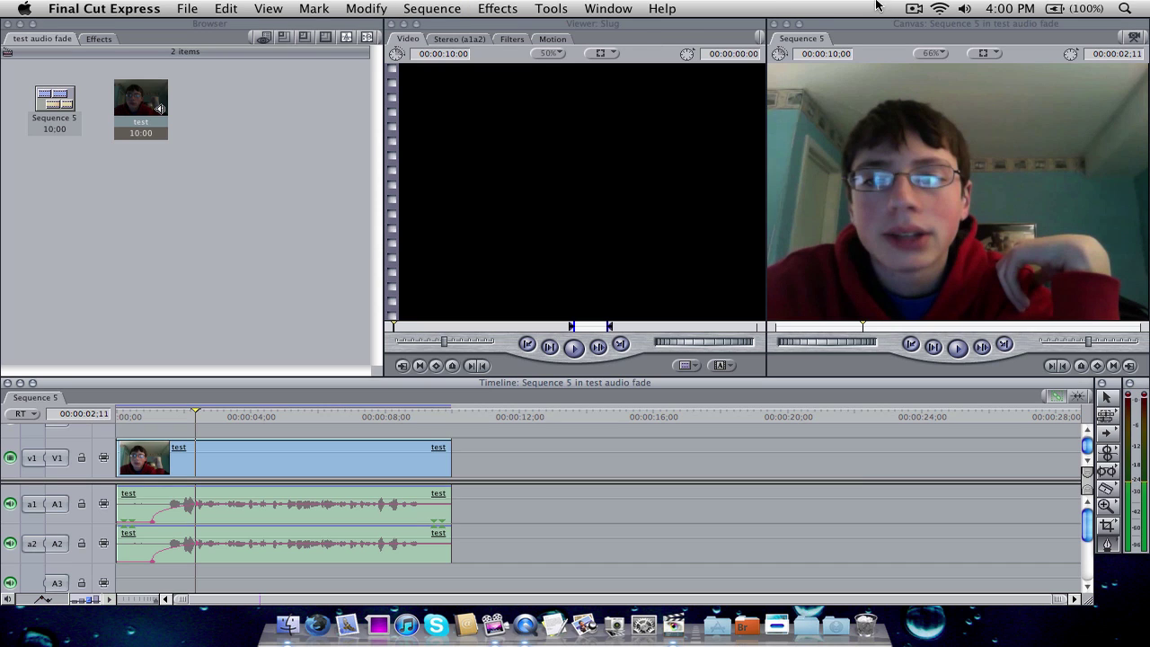
Bring back the Canvas showing Sequence 5 and play the sequence from the start.
left_click(787, 25)
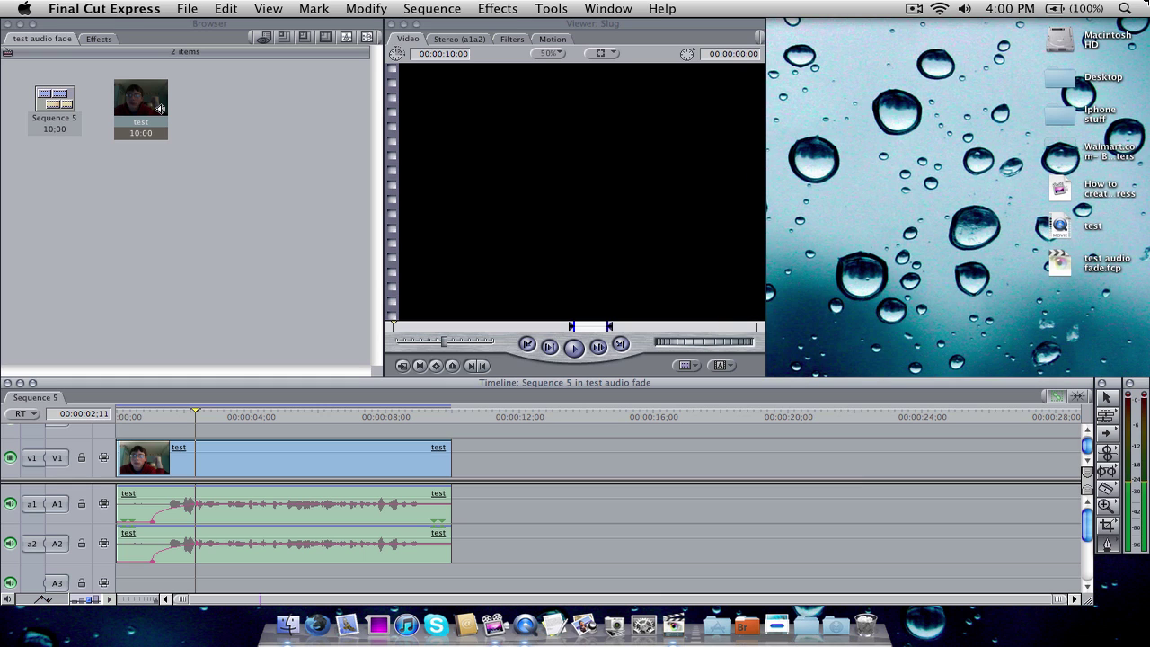
key("F10")
left_click(440, 505)
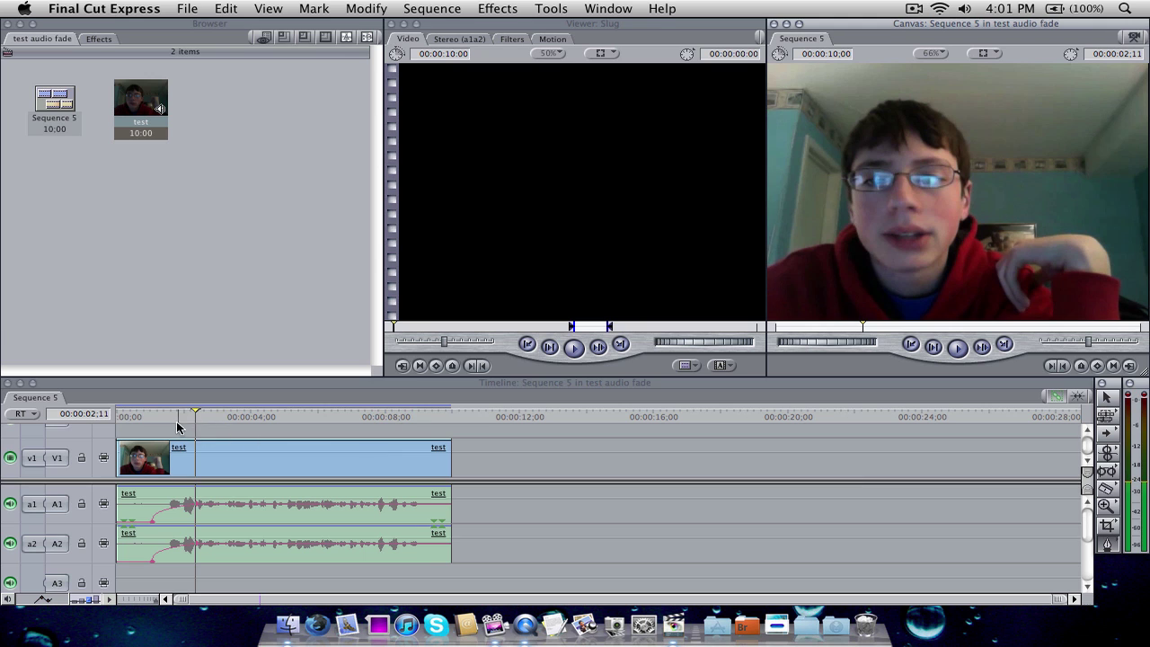
left_click_drag(185, 419, 95, 423)
key("space")
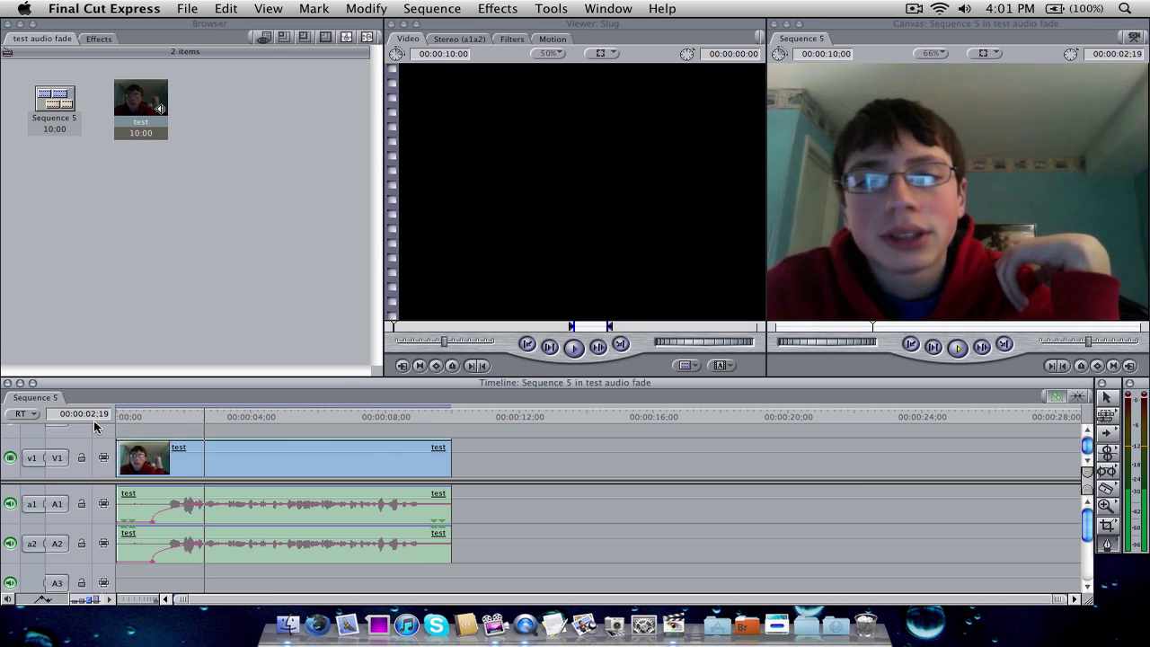
key("space")
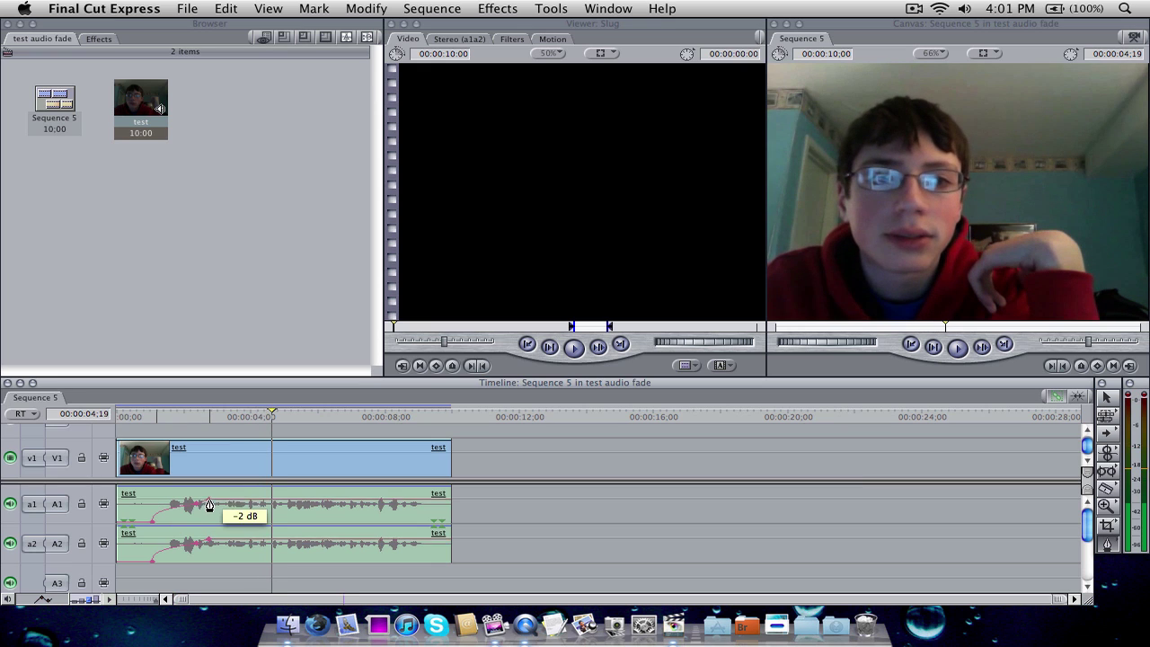
Raise the audio level keyframe to 4 dB and replay from about one second.
left_click_drag(209, 505, 210, 489)
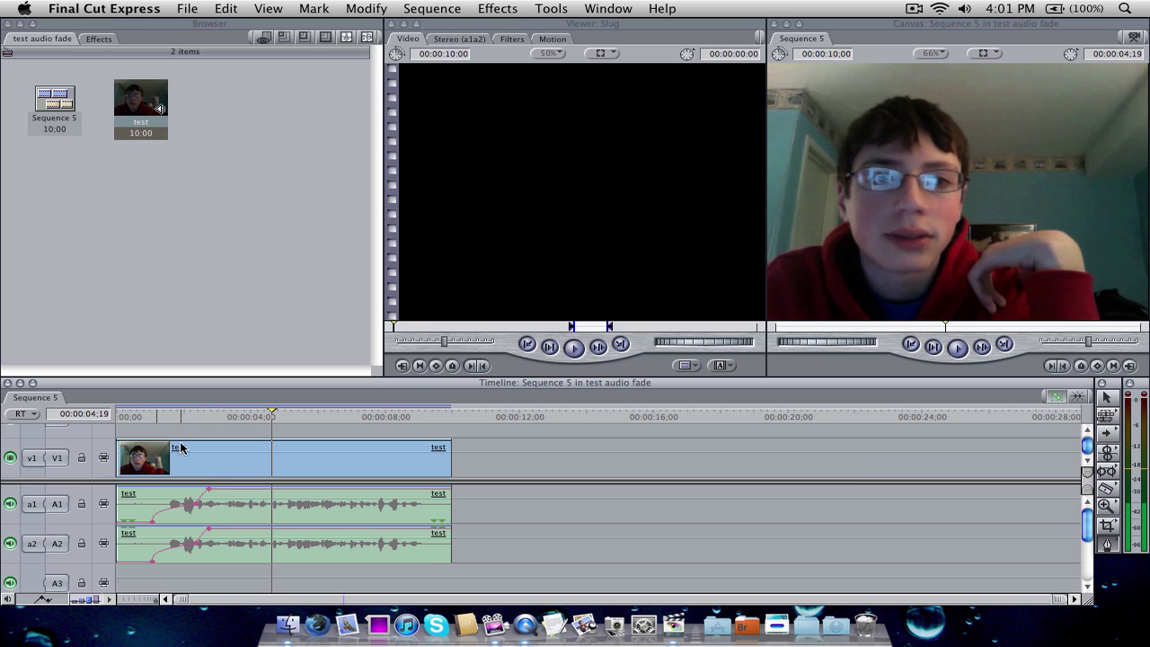
left_click(155, 416)
key("space")
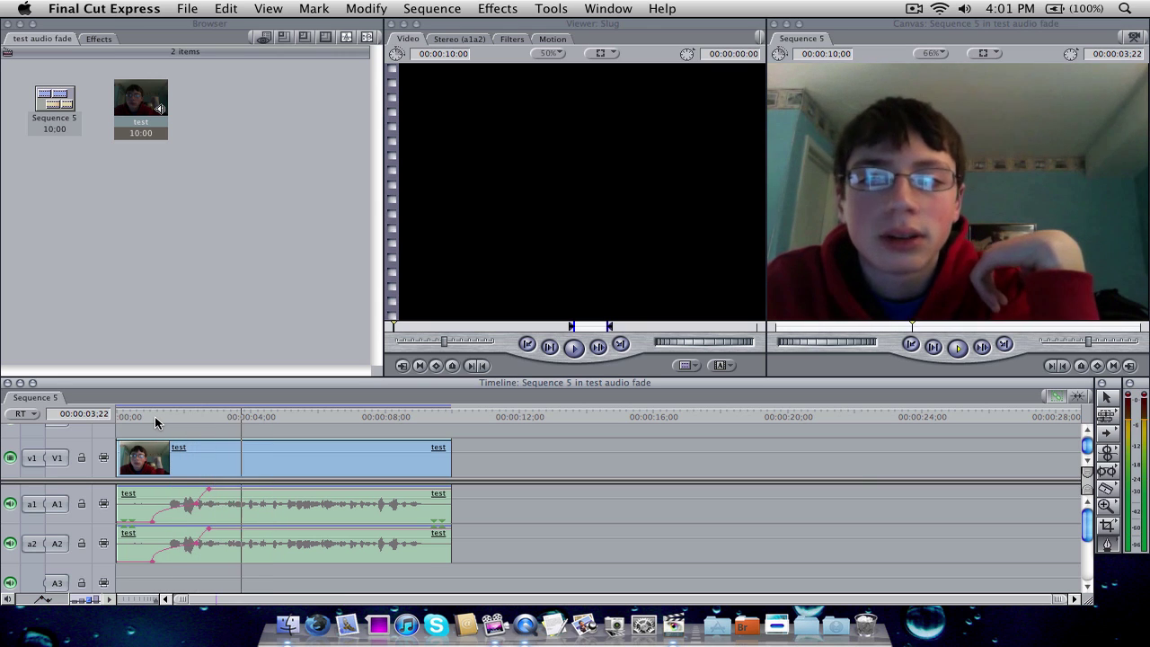
key("space")
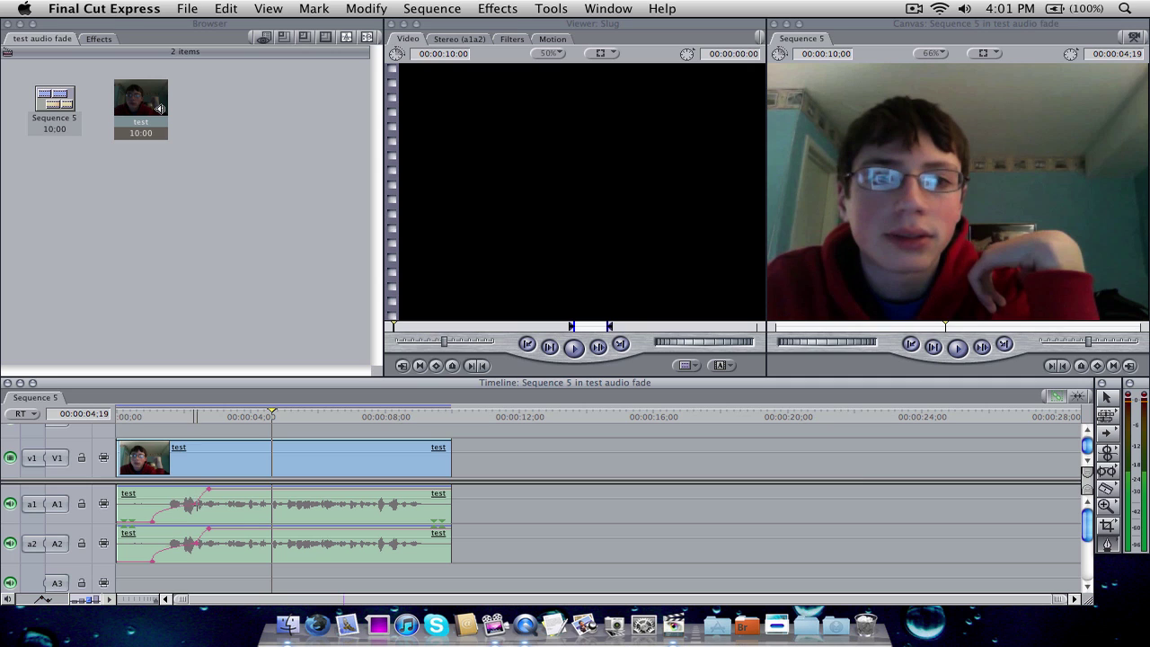
Raise the new level keyframe to boost volume and replay the fade-in.
left_click_drag(194, 503, 193, 490)
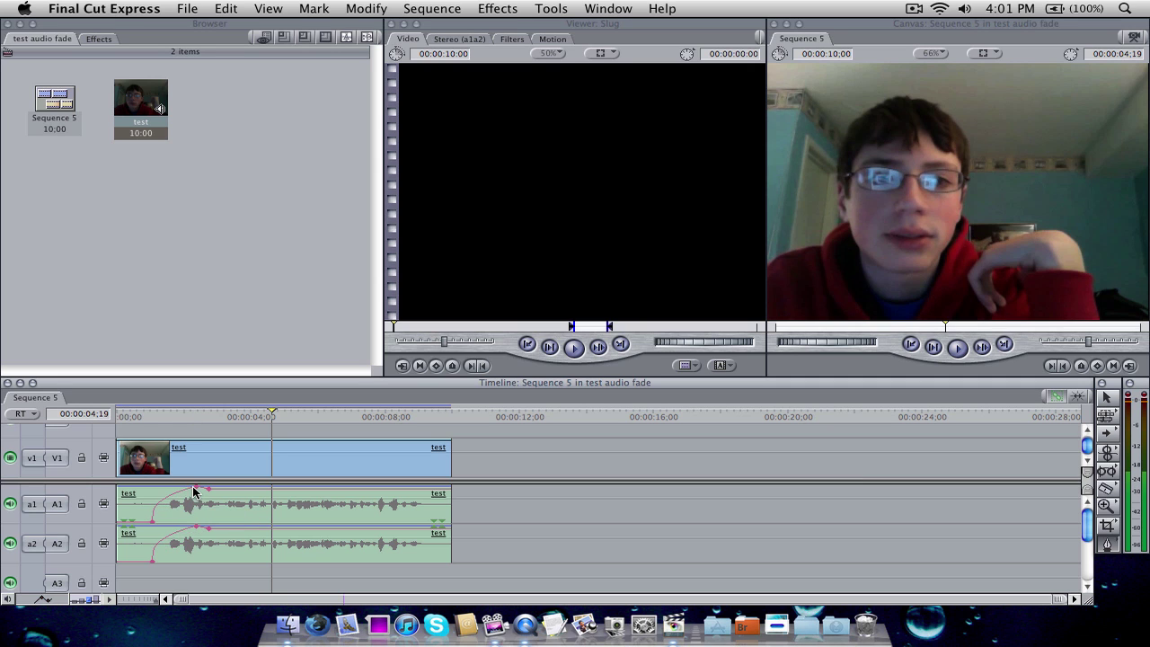
left_click(151, 419)
key("space")
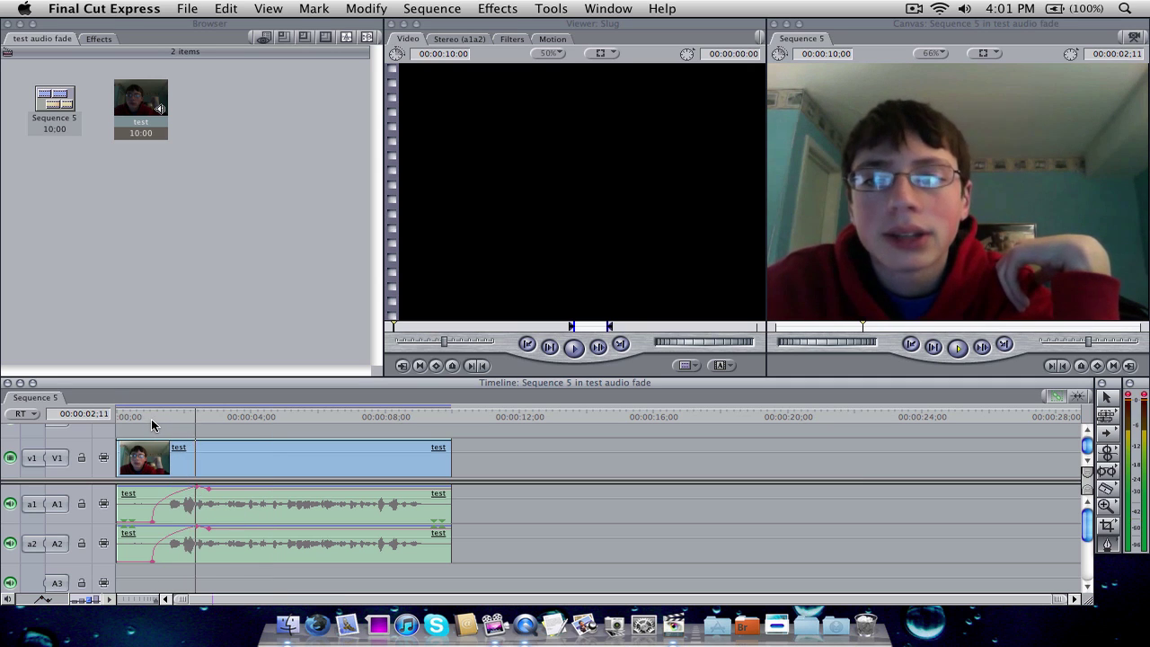
key("space")
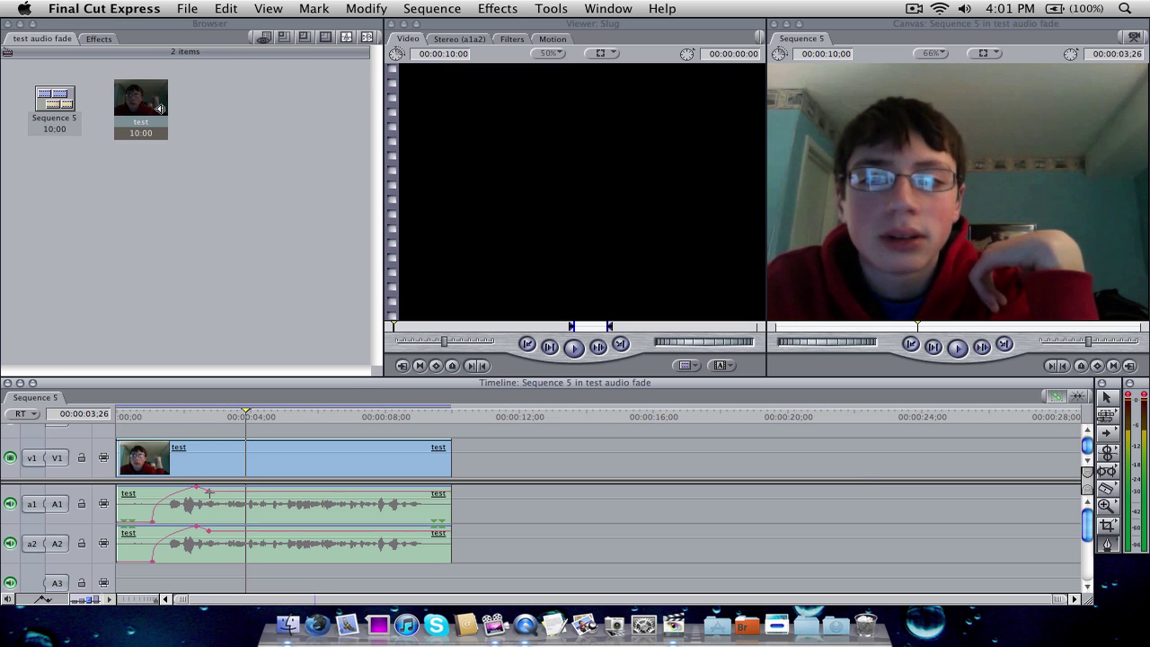
Lower the later level keyframe and play from about three to five seconds to check.
left_click_drag(209, 493, 209, 504)
left_click(167, 416)
key("space")
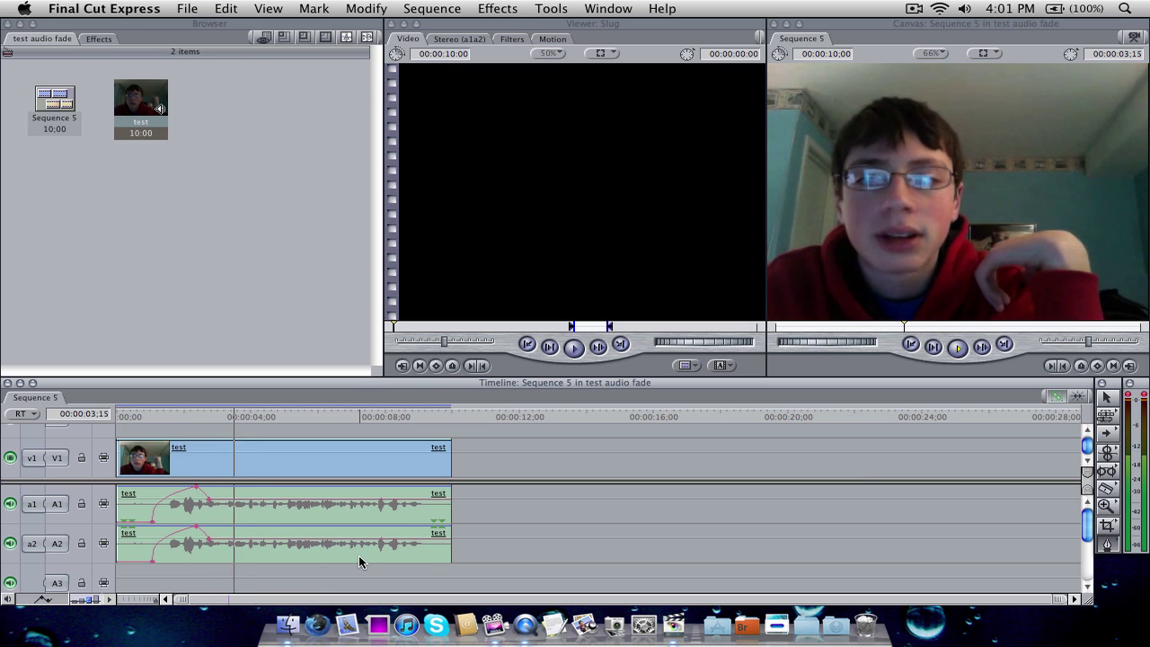
key("space")
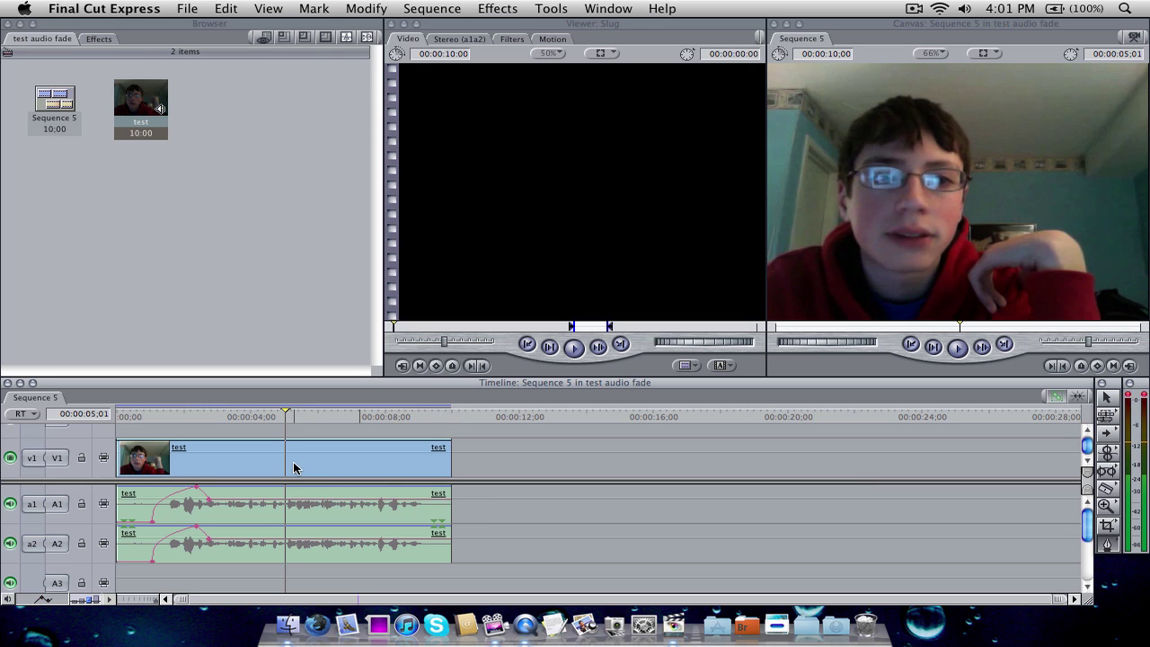
Apply Cross Dissolve from Video Transitions > Dissolve to the clip start, undoing the accidental clip shift.
left_click(99, 39)
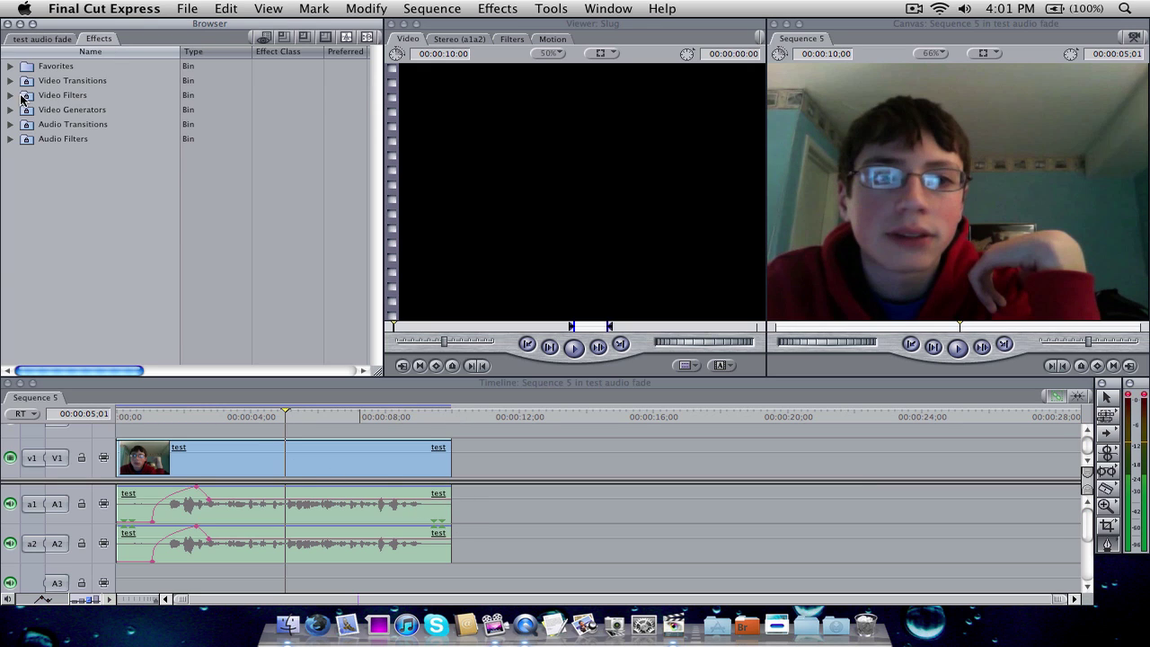
left_click(10, 81)
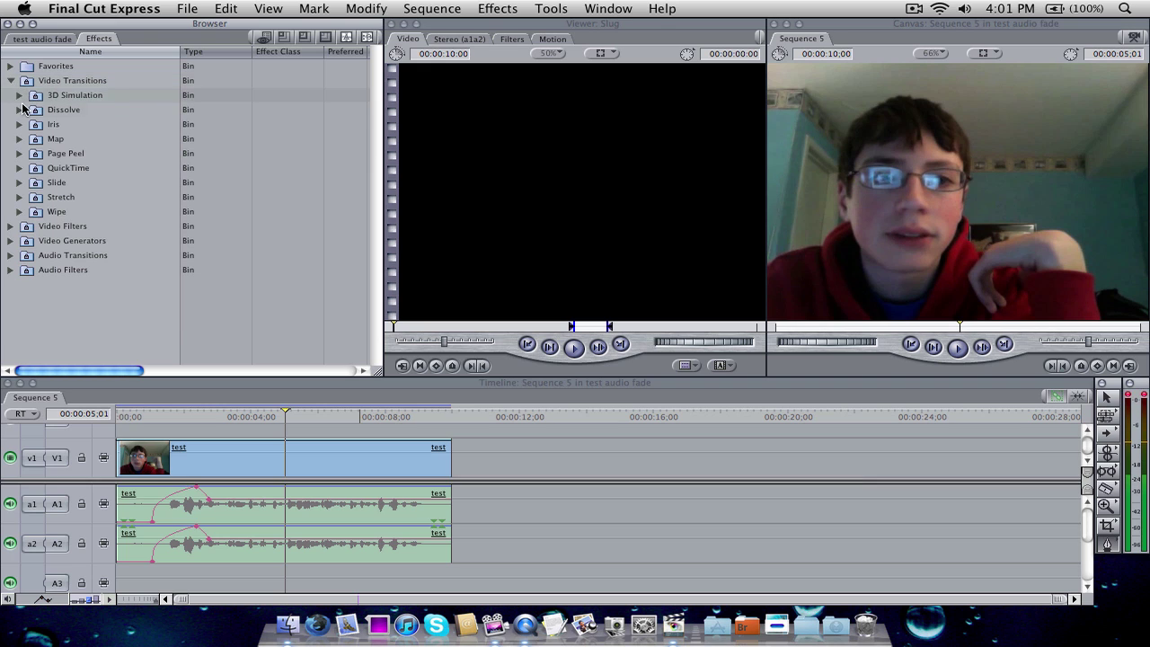
left_click(18, 110)
left_click_drag(81, 139, 182, 460)
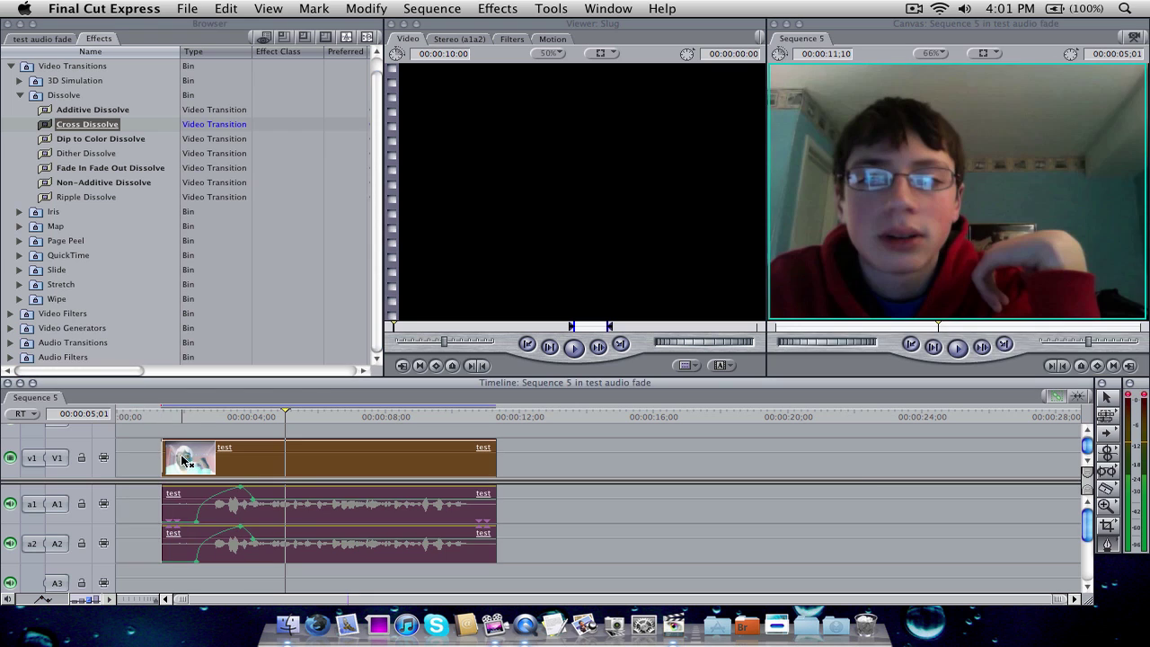
key("super+z")
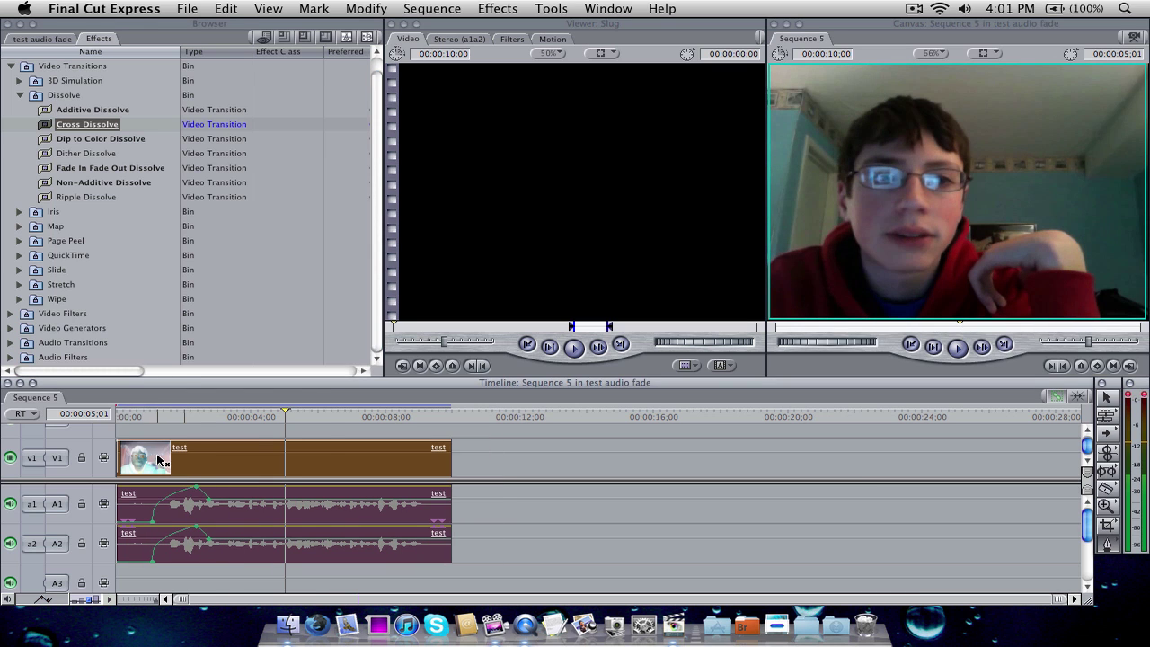
Scrub the sequence opening to preview the dissolve, then return to the project's clip list.
left_click(115, 418)
left_click_drag(115, 418, 138, 426)
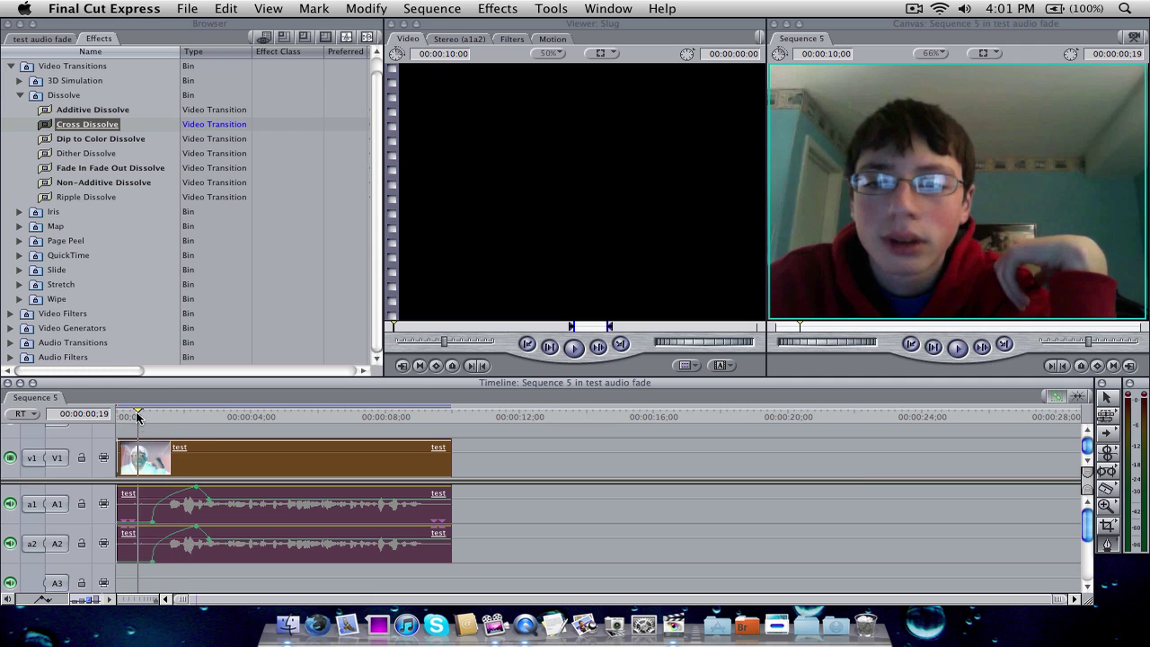
left_click(11, 65)
left_click(36, 41)
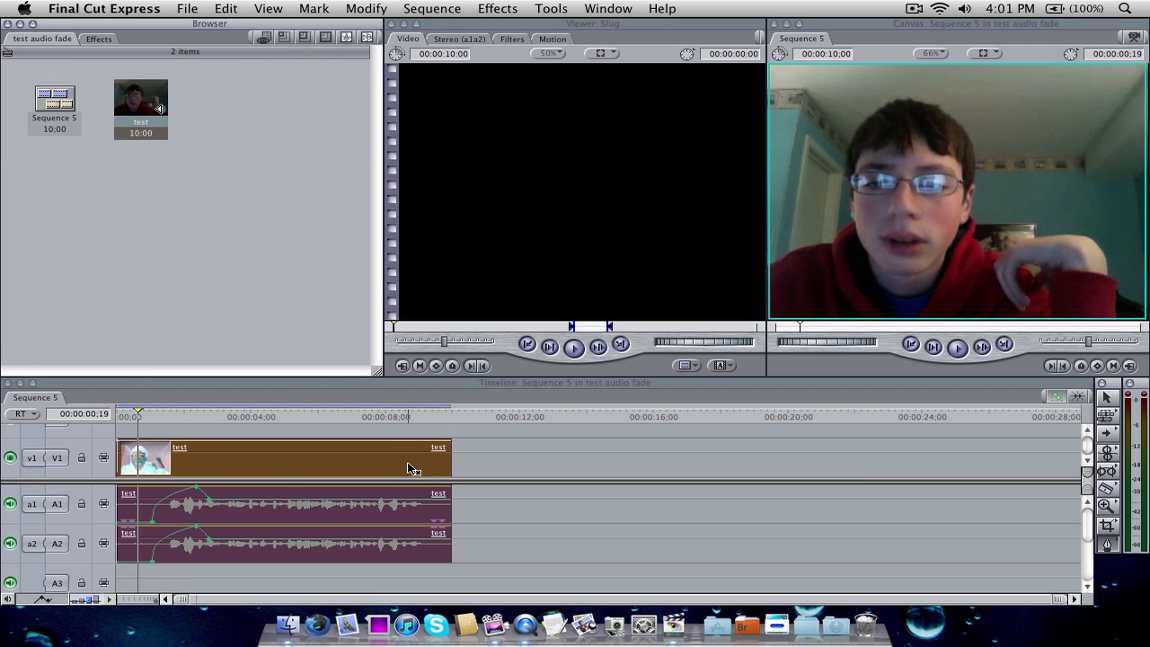
Export Sequence 5 via QuickTime Conversion to the Desktop as testfhsdjghdflkg.mov instead of replacing test.
left_click(187, 8)
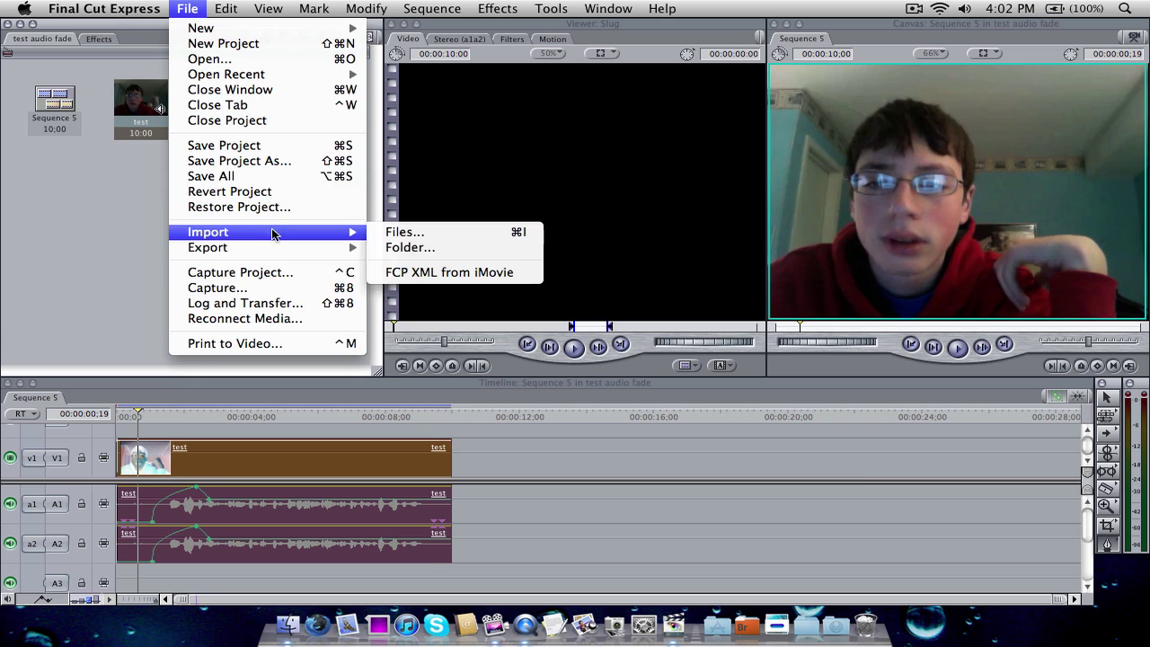
mouse_move(272, 247)
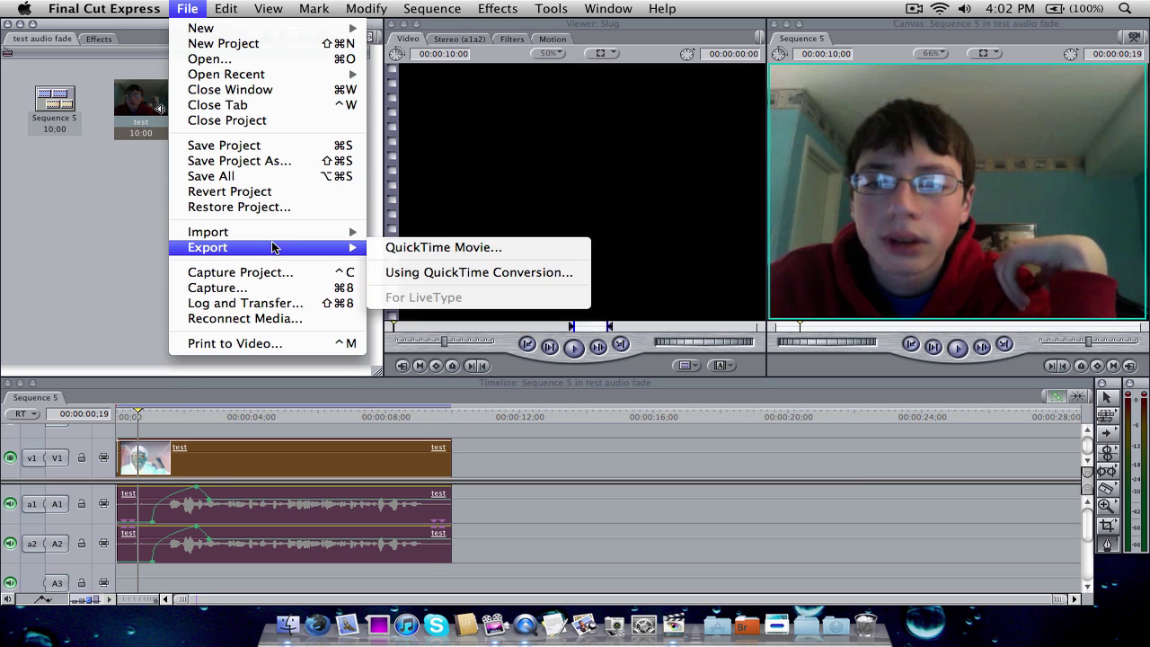
left_click(456, 272)
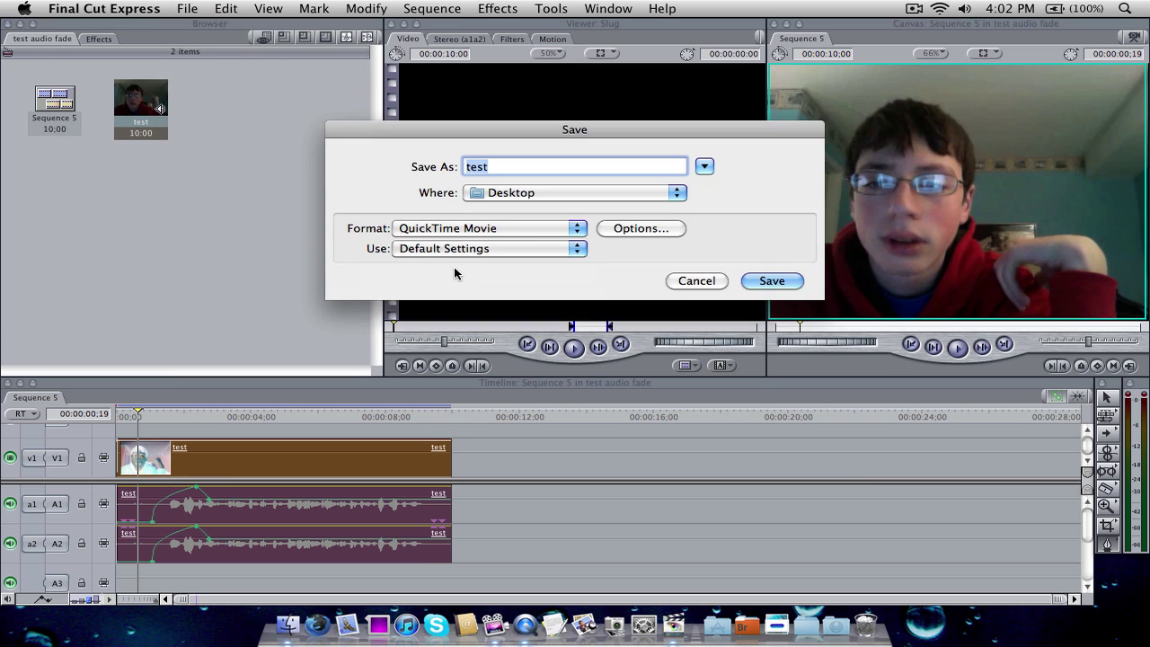
left_click(653, 231)
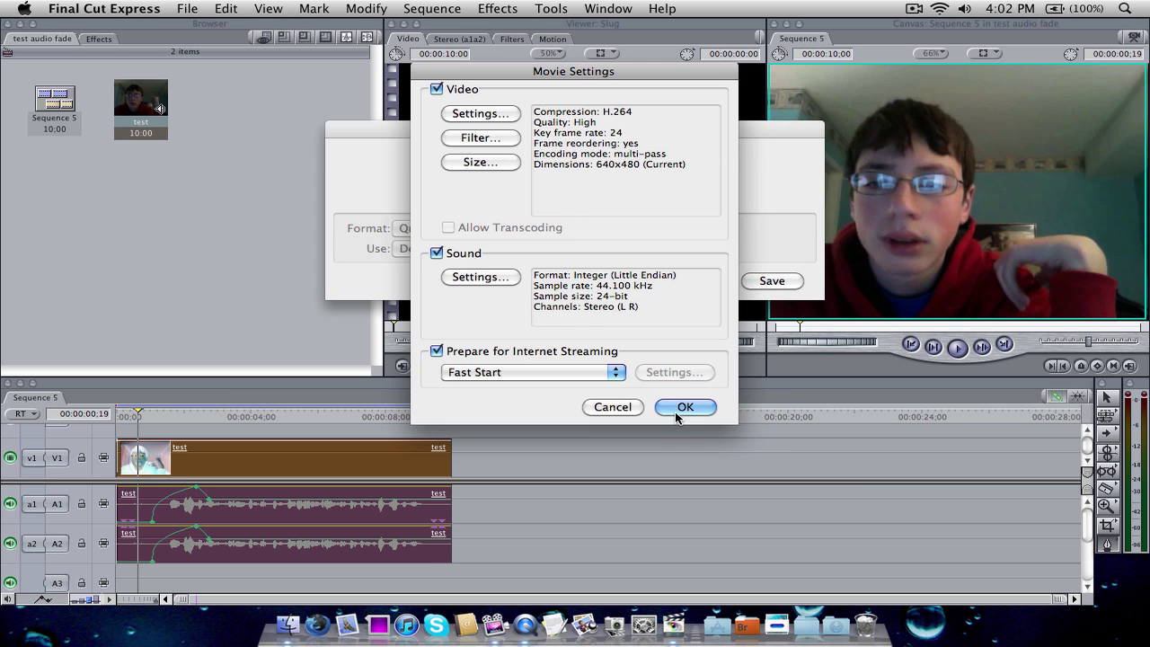
left_click(680, 408)
left_click(768, 281)
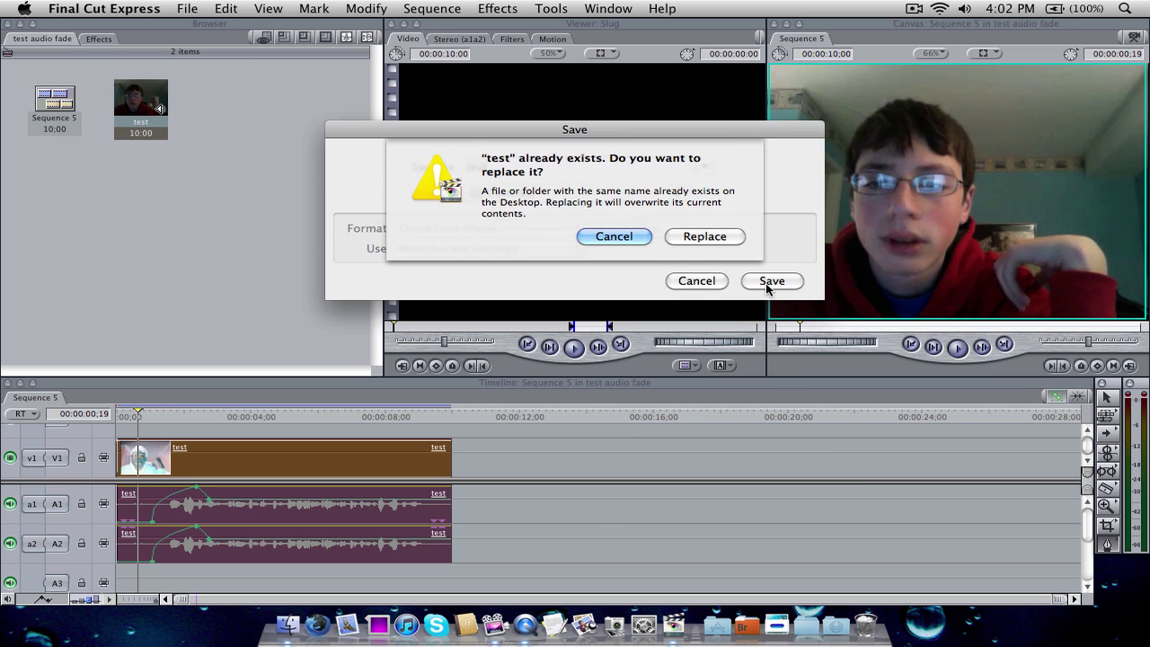
left_click(643, 237)
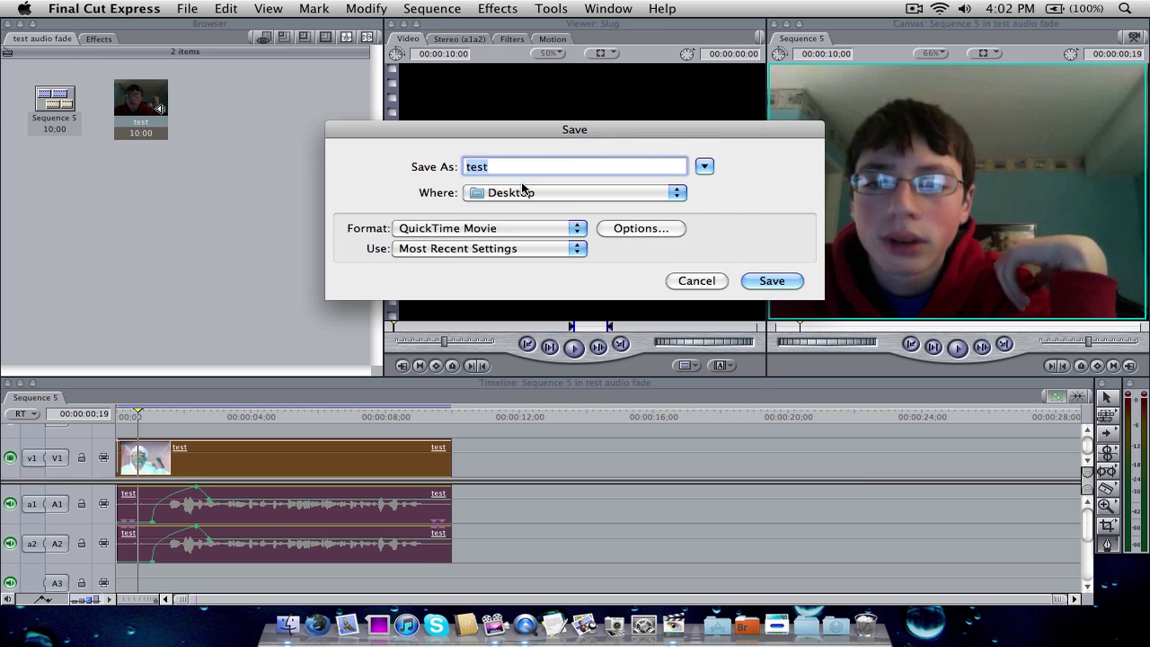
left_click(522, 170)
type("fhsdjgh")
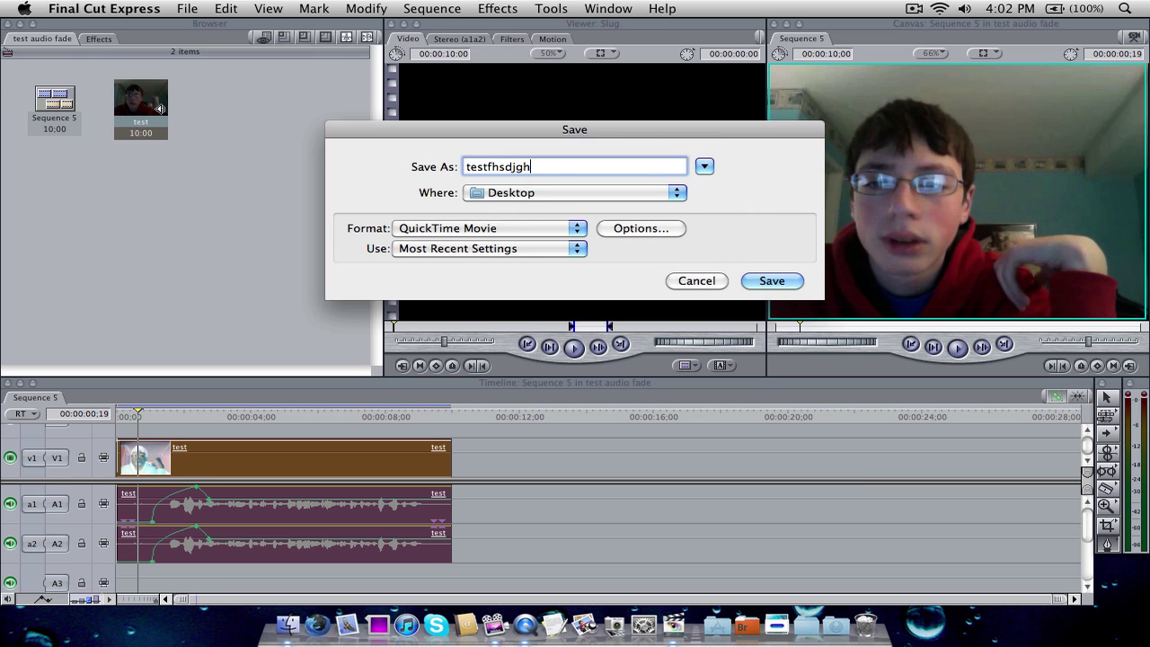
type("fhsjg")
key("Return")
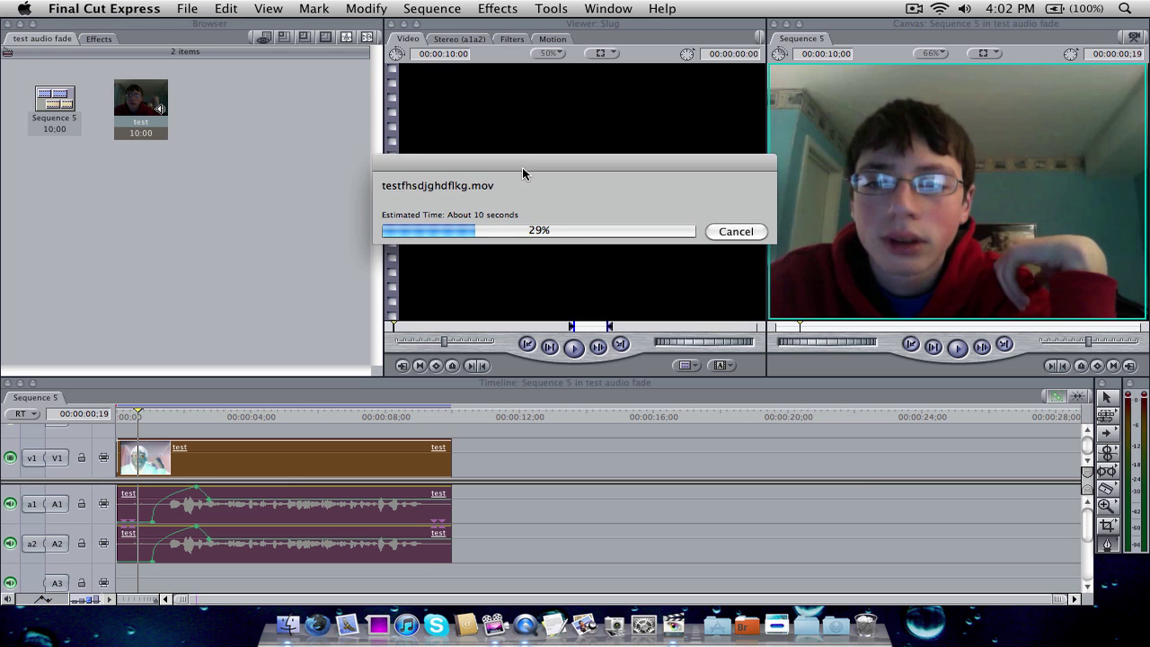
left_click(775, 24)
double_click(1060, 300)
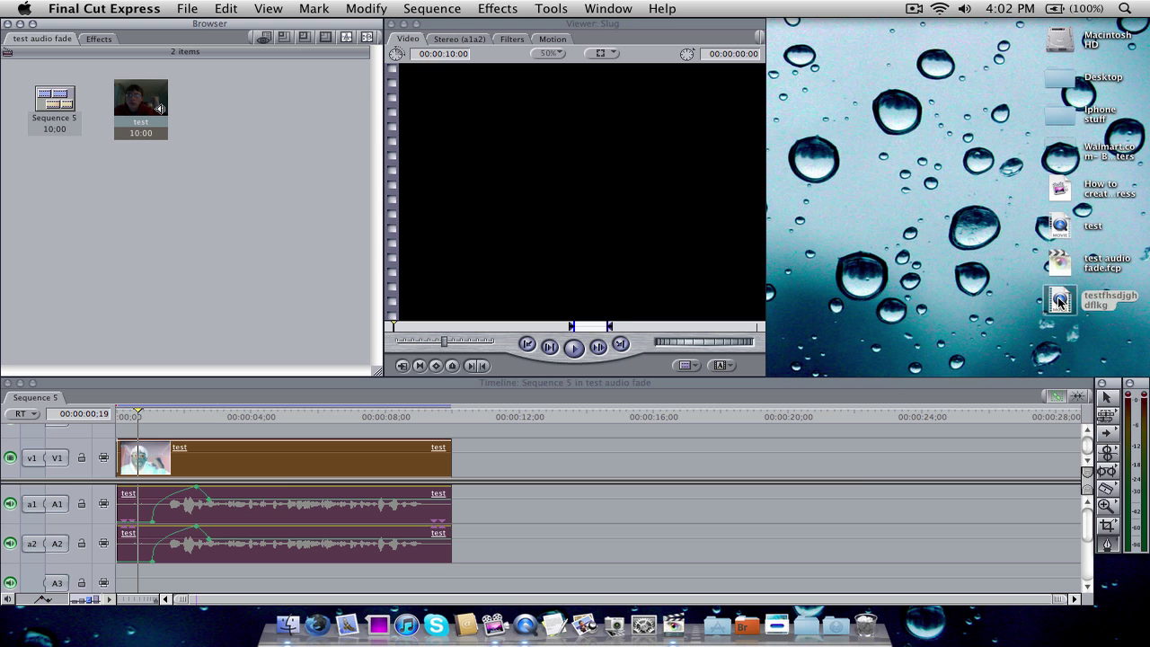
key("space")
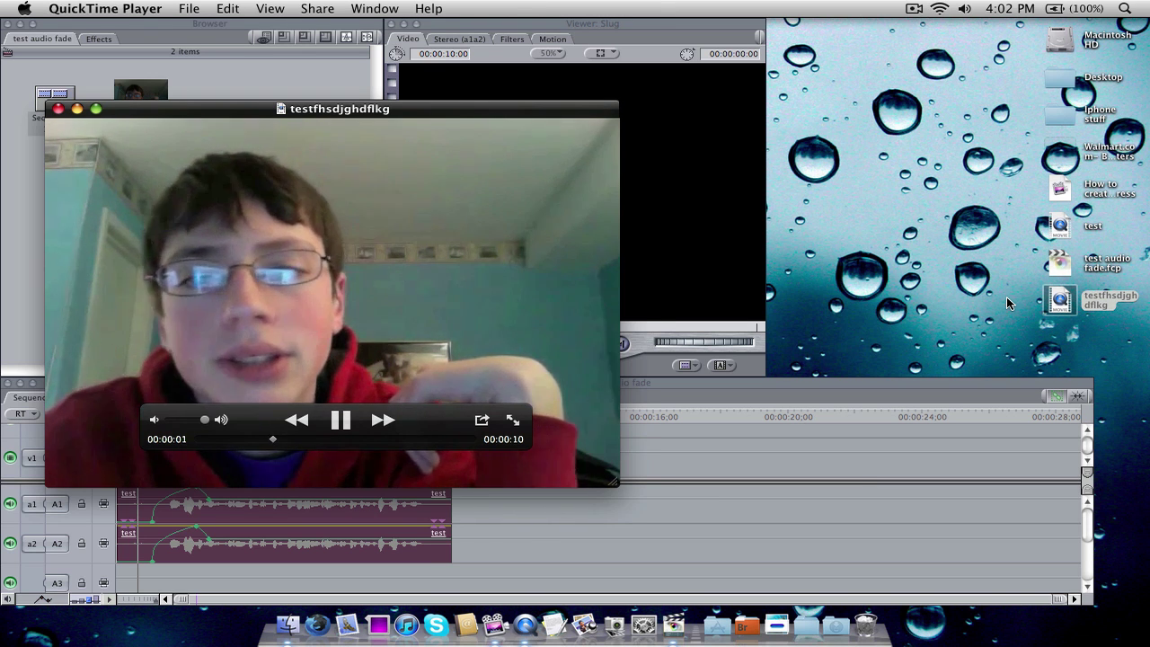
left_click(60, 110)
key("F9")
left_click(501, 485)
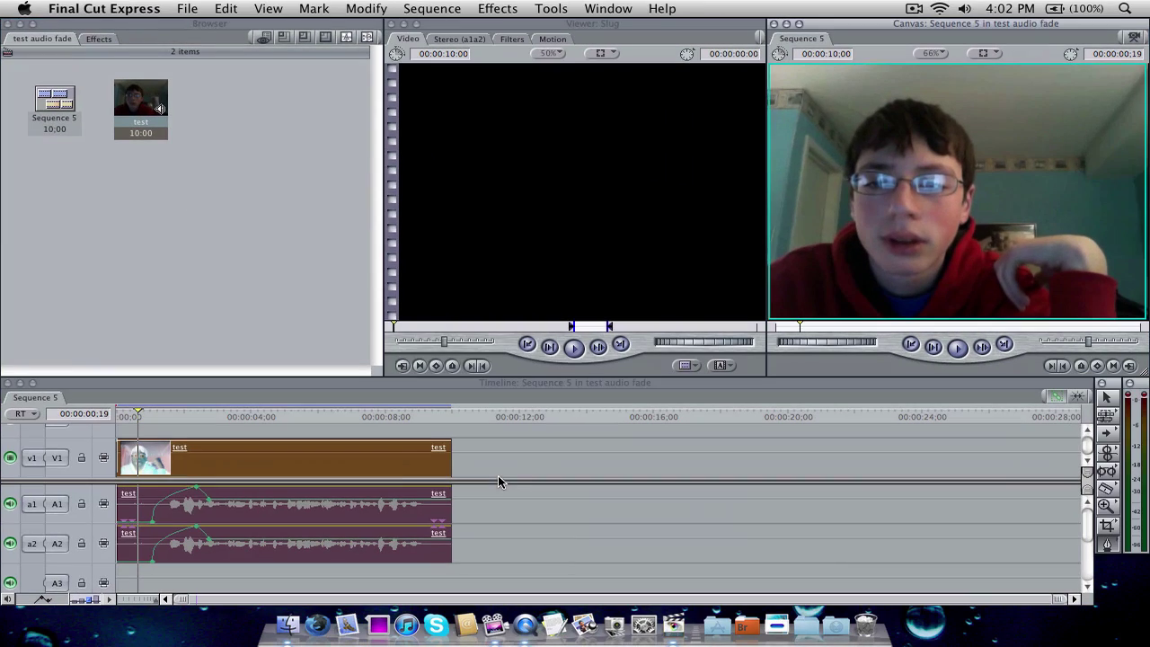
left_click(158, 221)
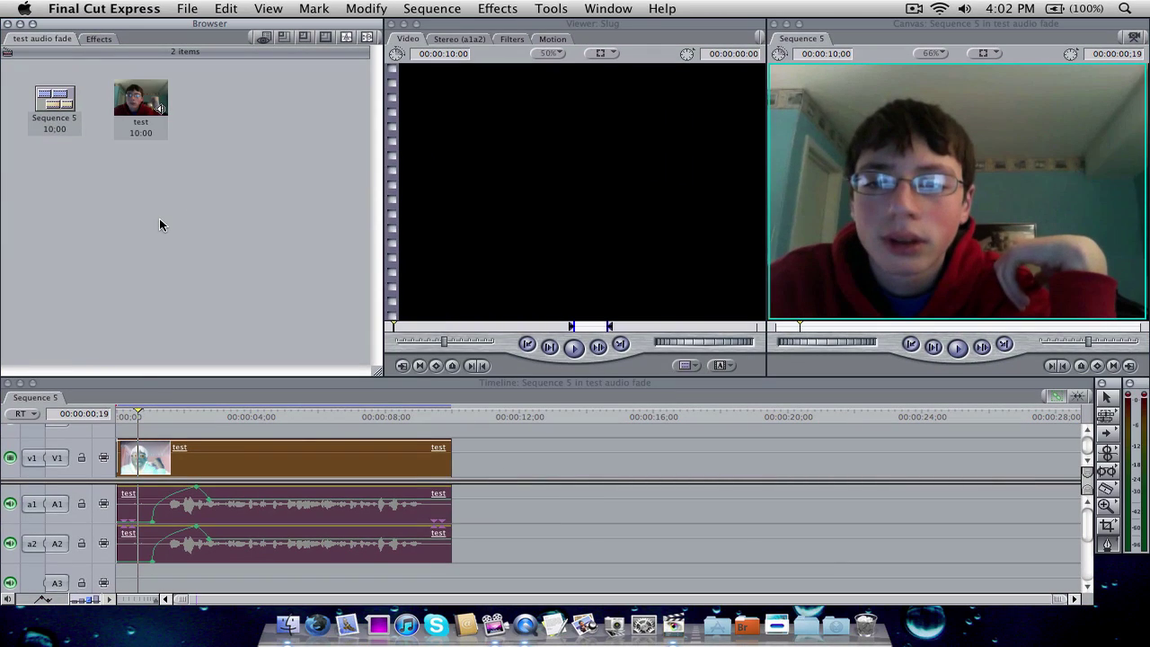